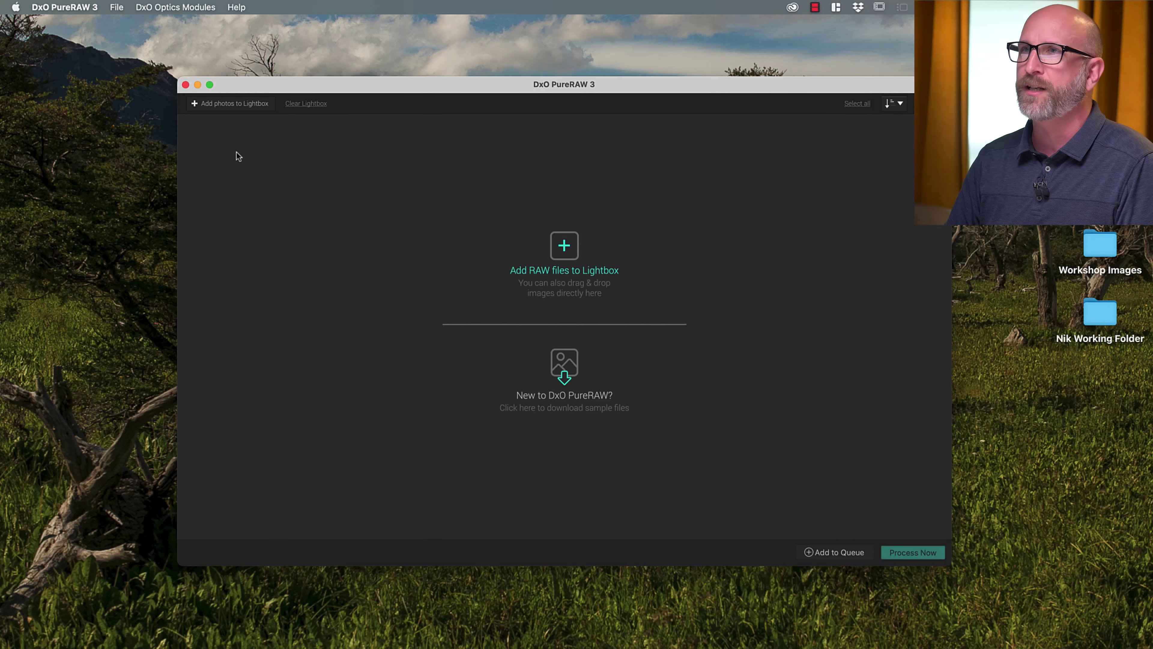
click(117, 8)
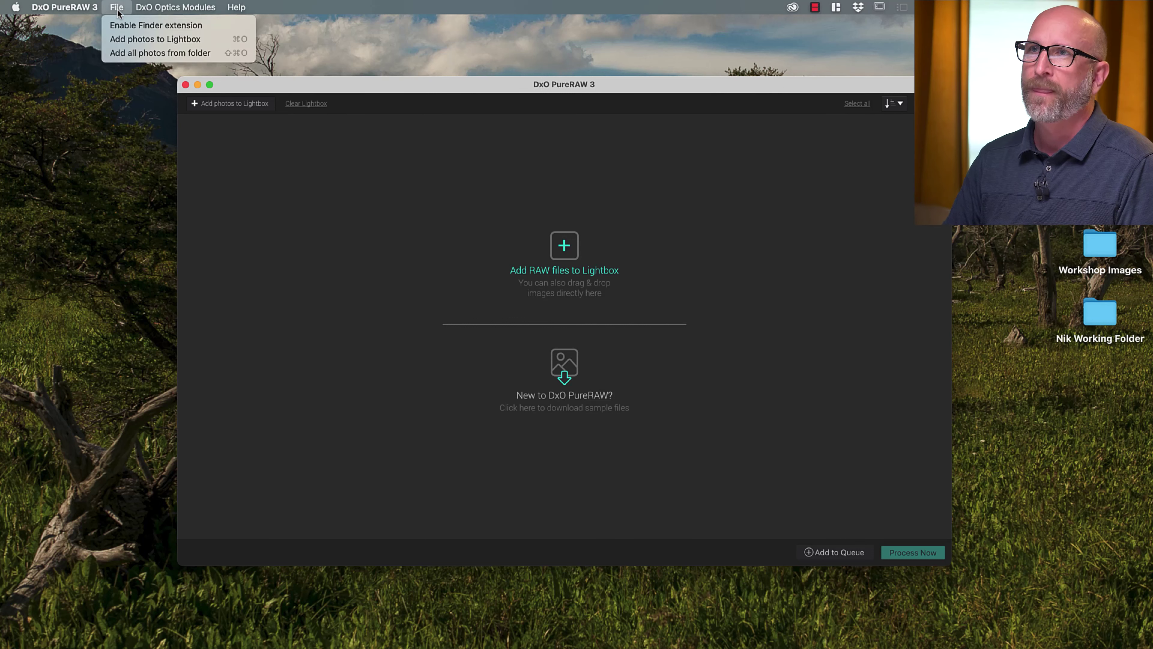
click(245, 169)
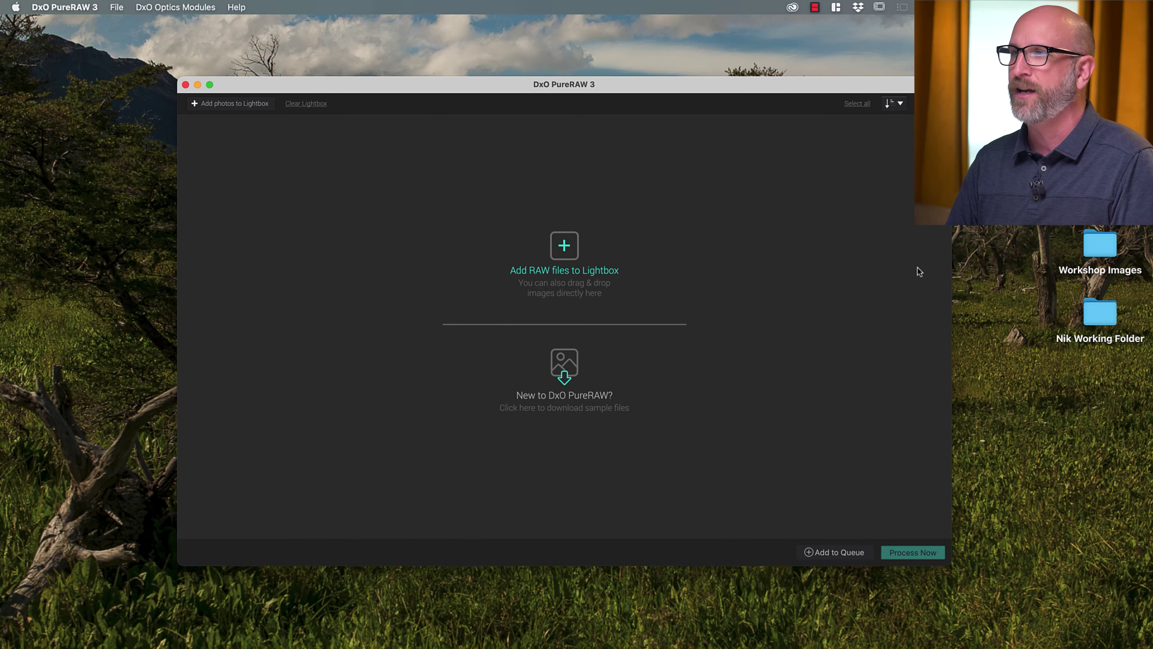
Switch to Finder and add Goldies.CR2 from the DxO PureRAW folder in Workshop Images to the PureRAW lightbox.
key(super+Tab)
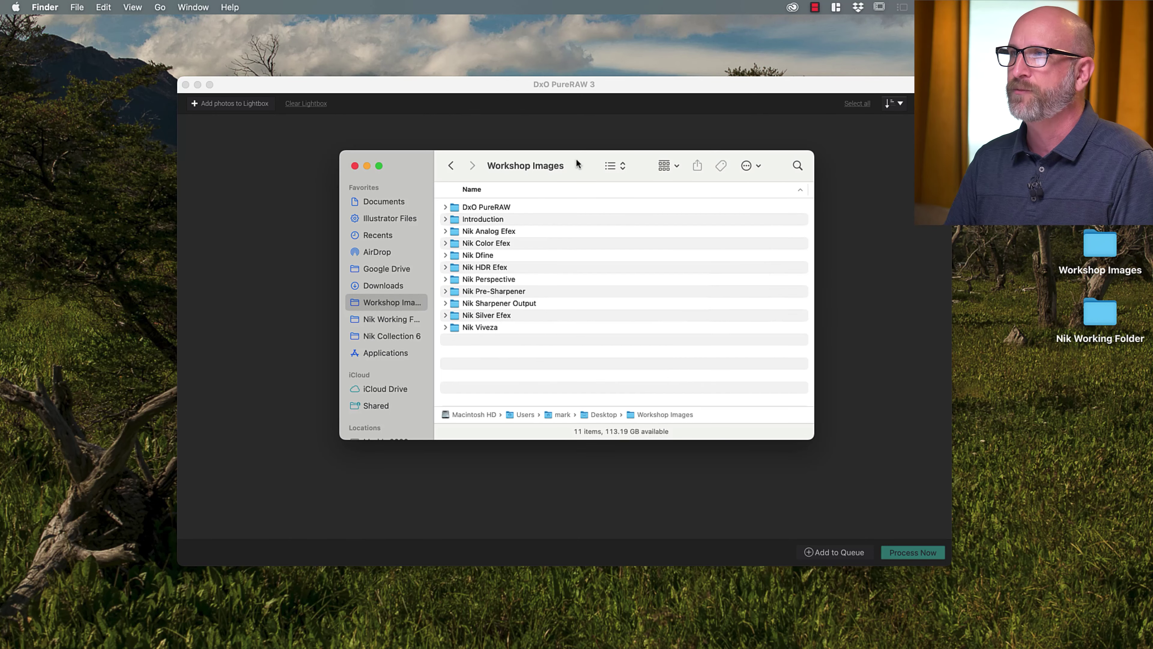
drag(576, 163, 829, 141)
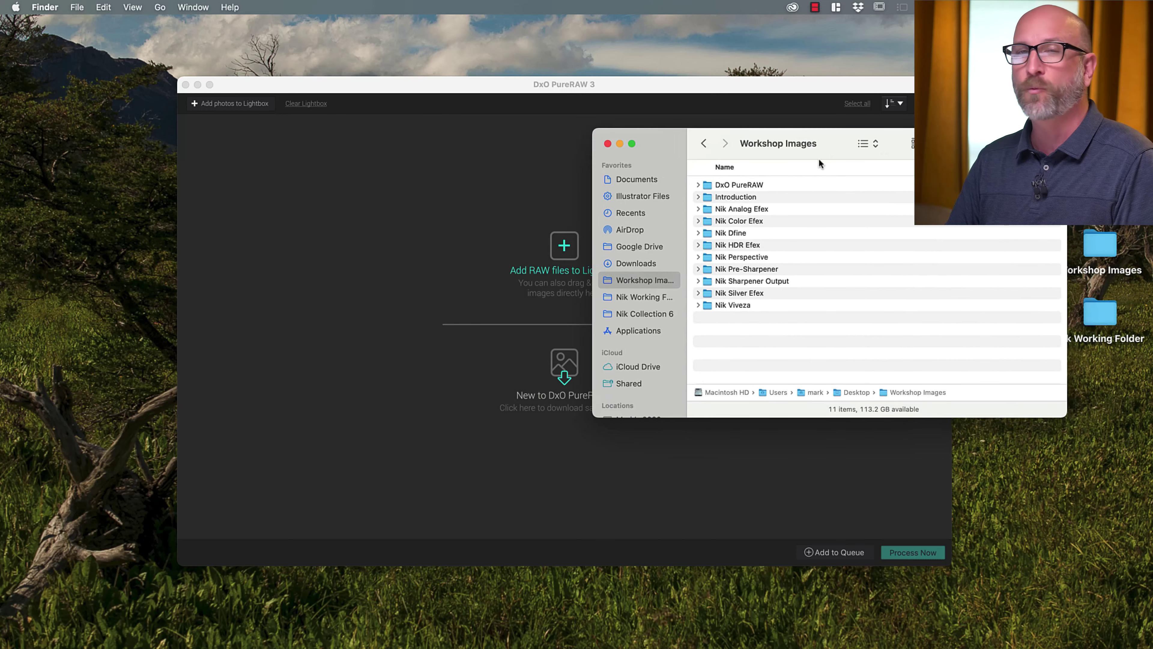
double_click(739, 187)
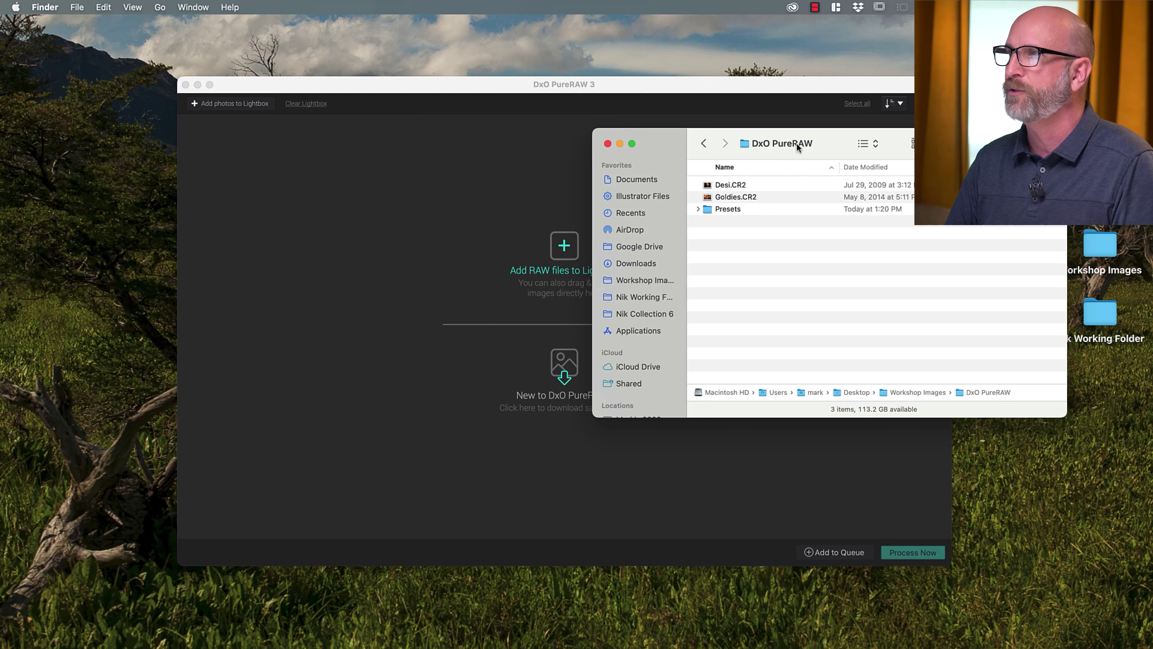
click(725, 198)
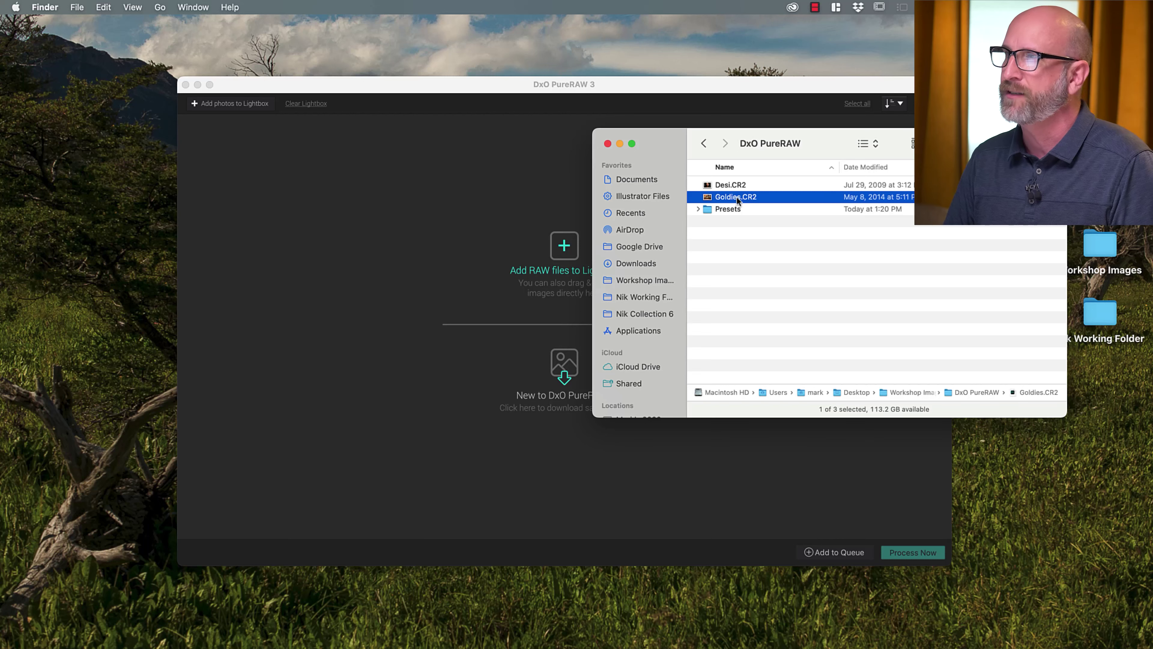
drag(717, 200, 507, 224)
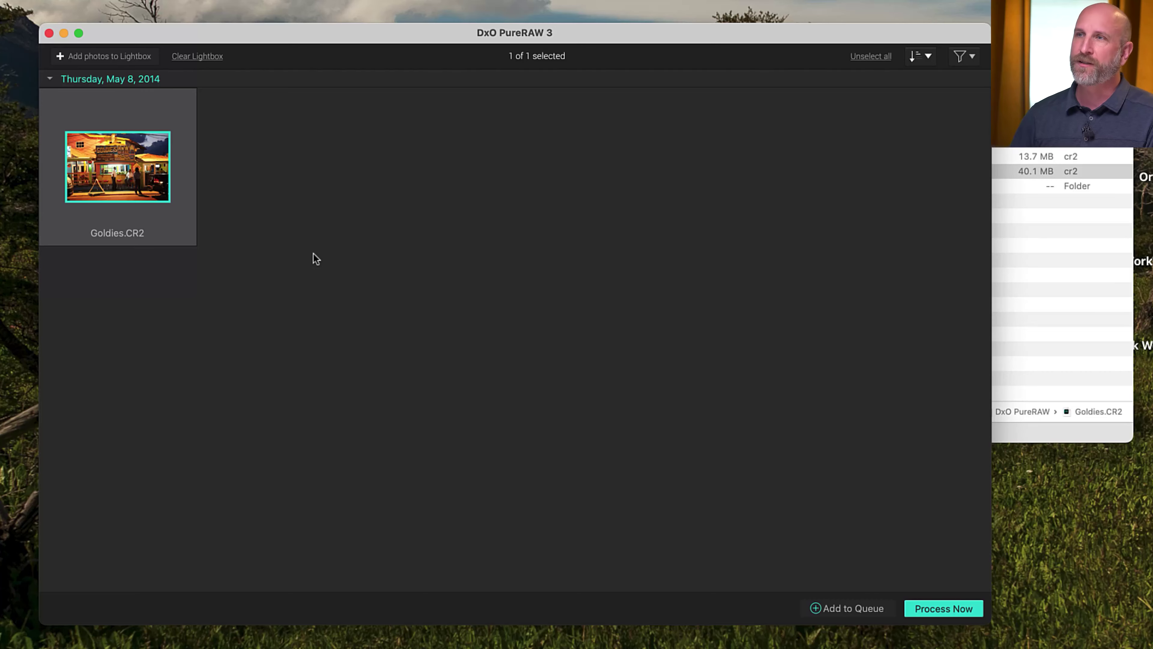
Examine the noise around the No Loafing sign in the Goldies photo at a magnified view, and return to the lightbox.
double_click(93, 166)
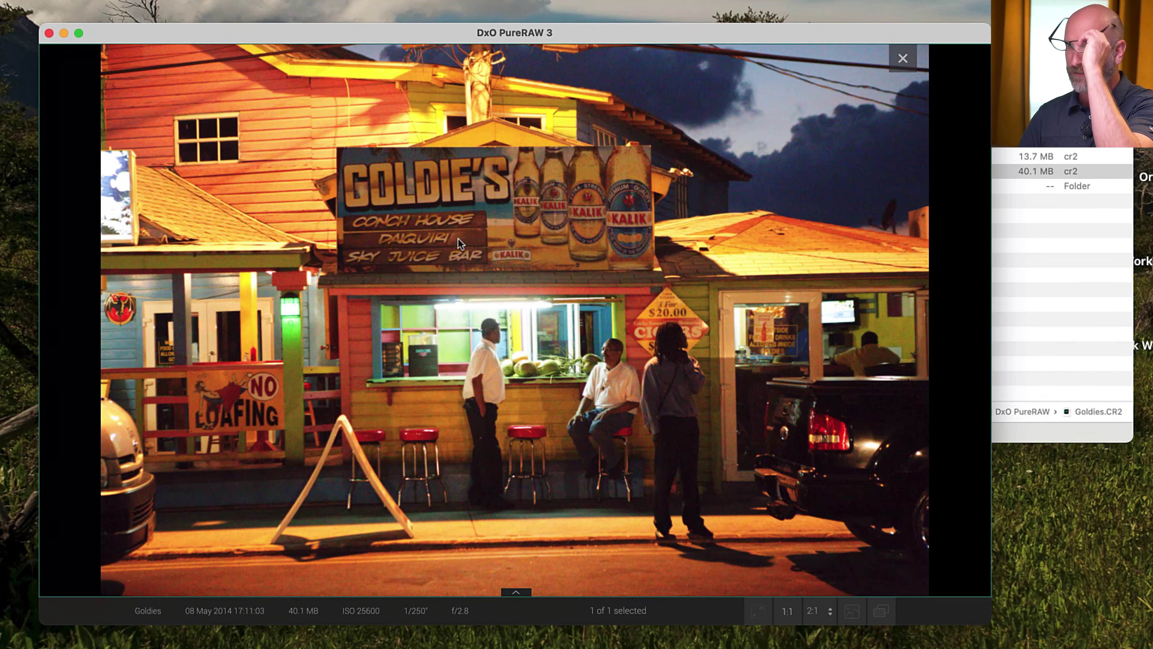
click(813, 625)
drag(399, 492, 511, 340)
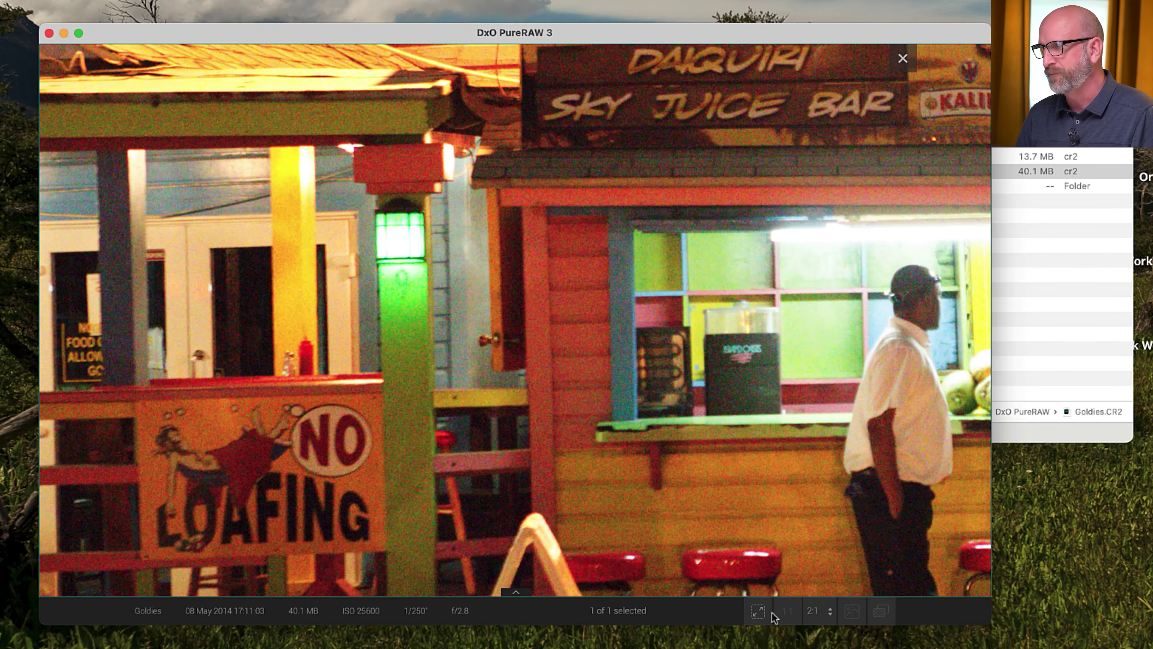
click(758, 611)
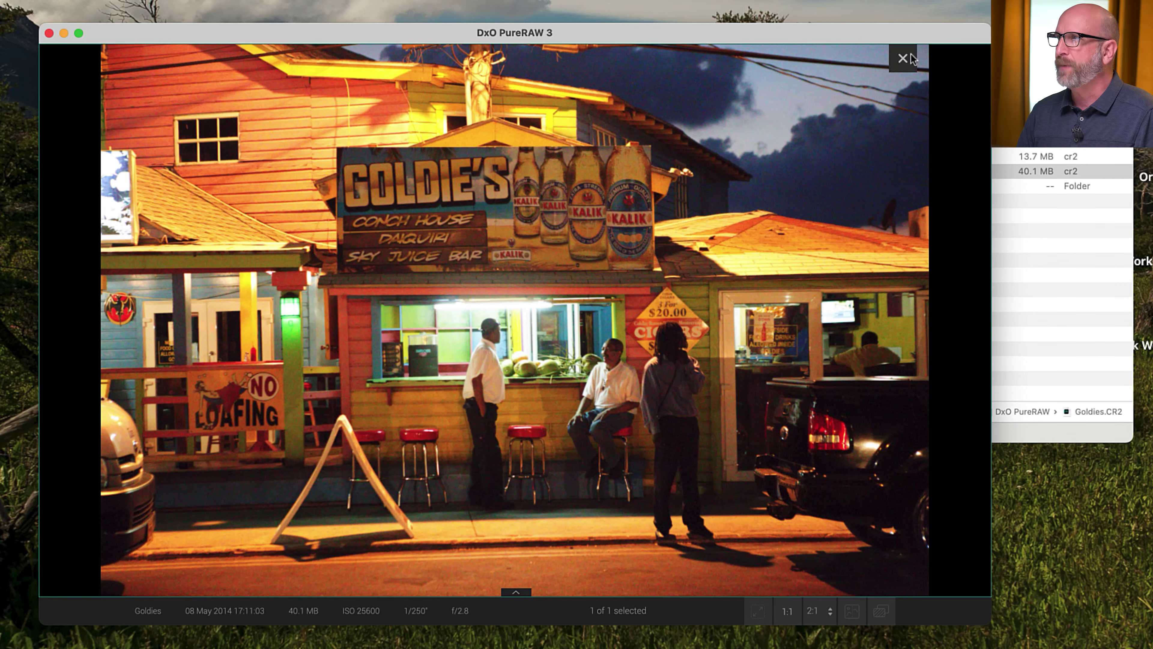
click(902, 58)
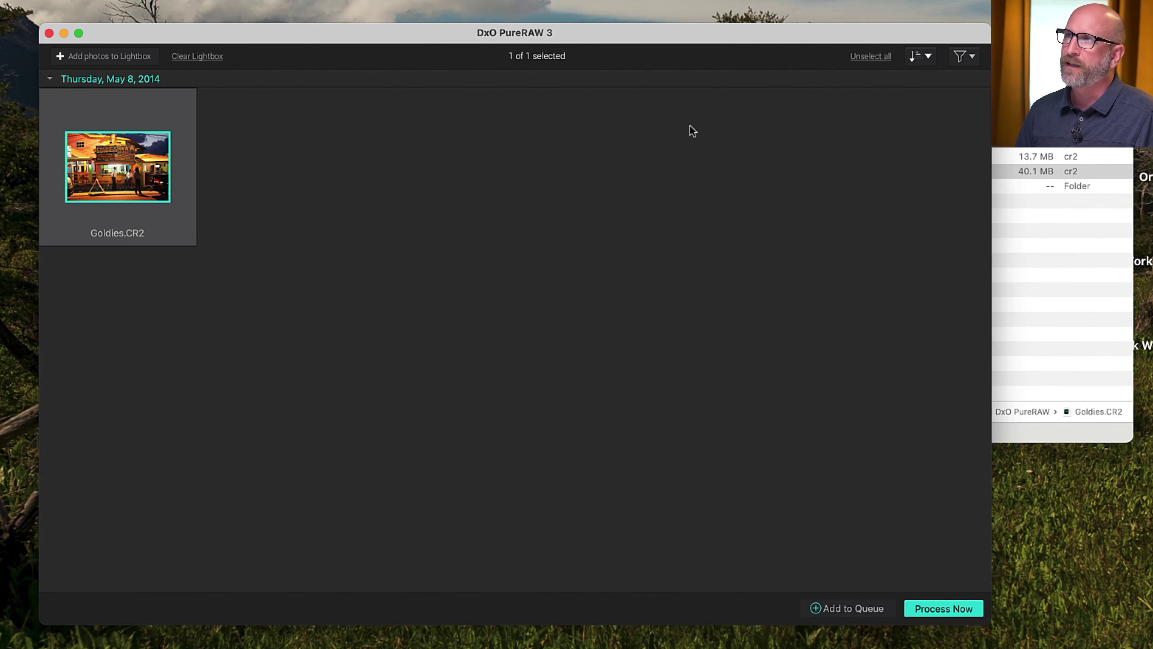
Reopen the Goldies photo and inspect its shooting details and noise at 1:1, 2:1 and 3:1 zoom before closing the viewer.
double_click(111, 171)
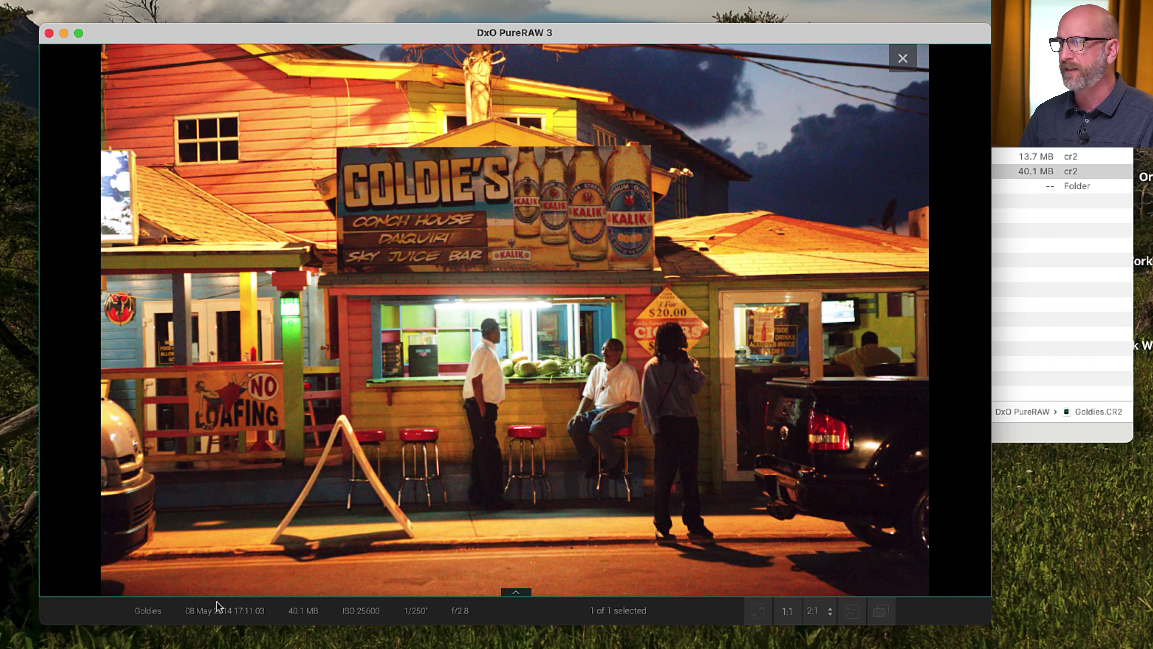
click(779, 613)
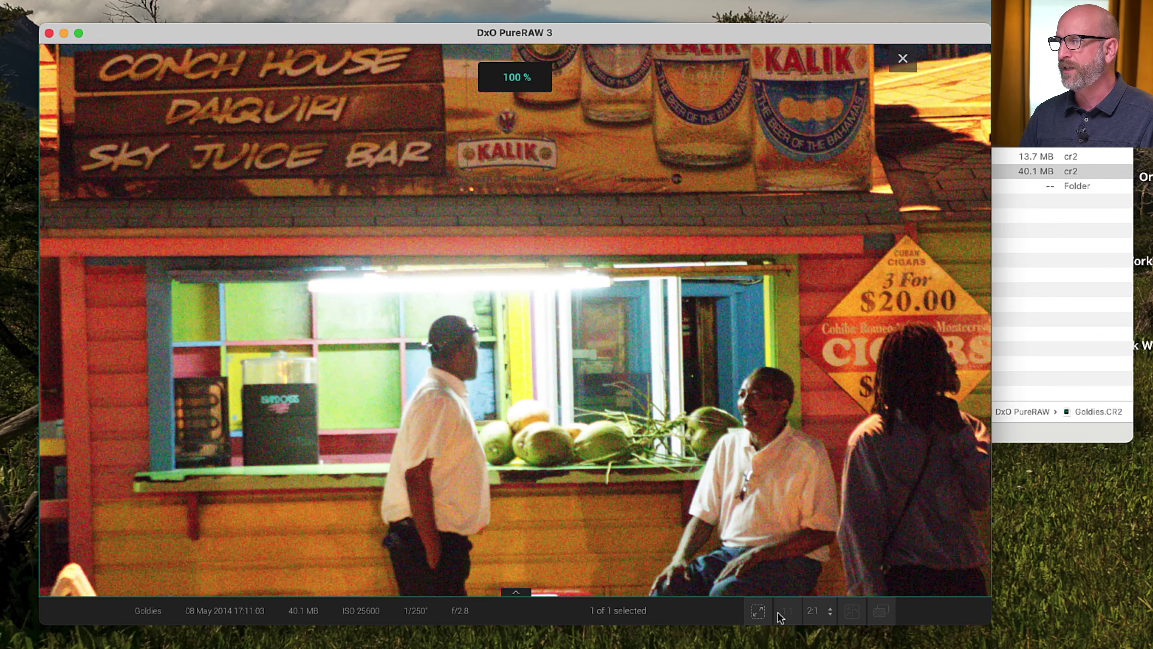
click(754, 612)
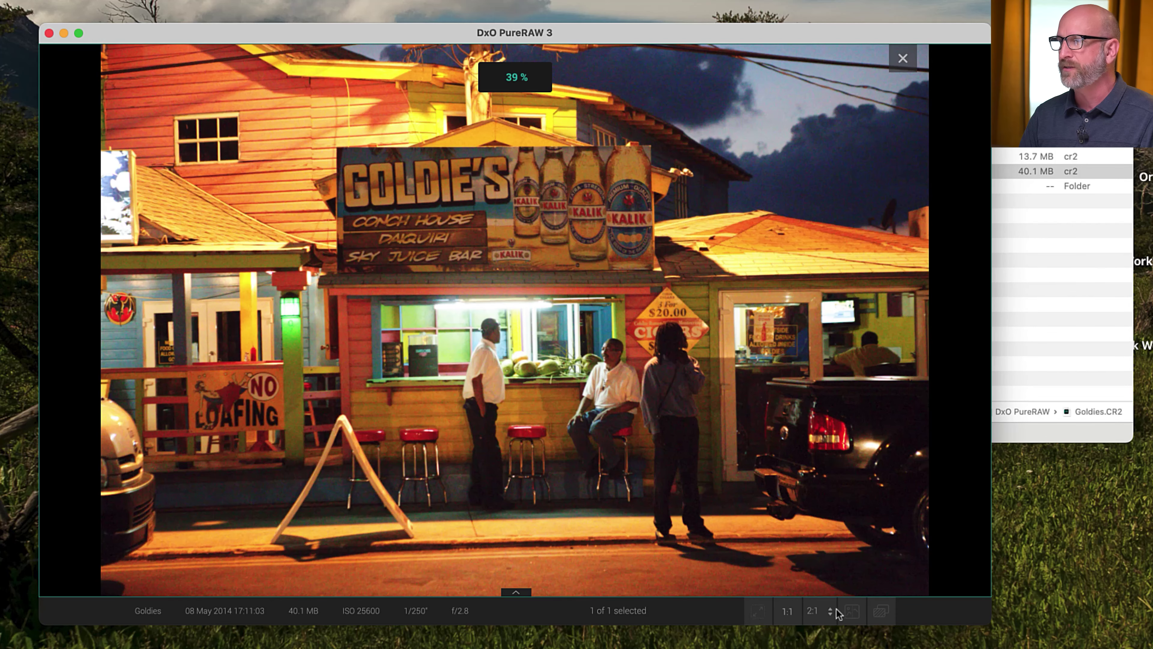
click(817, 610)
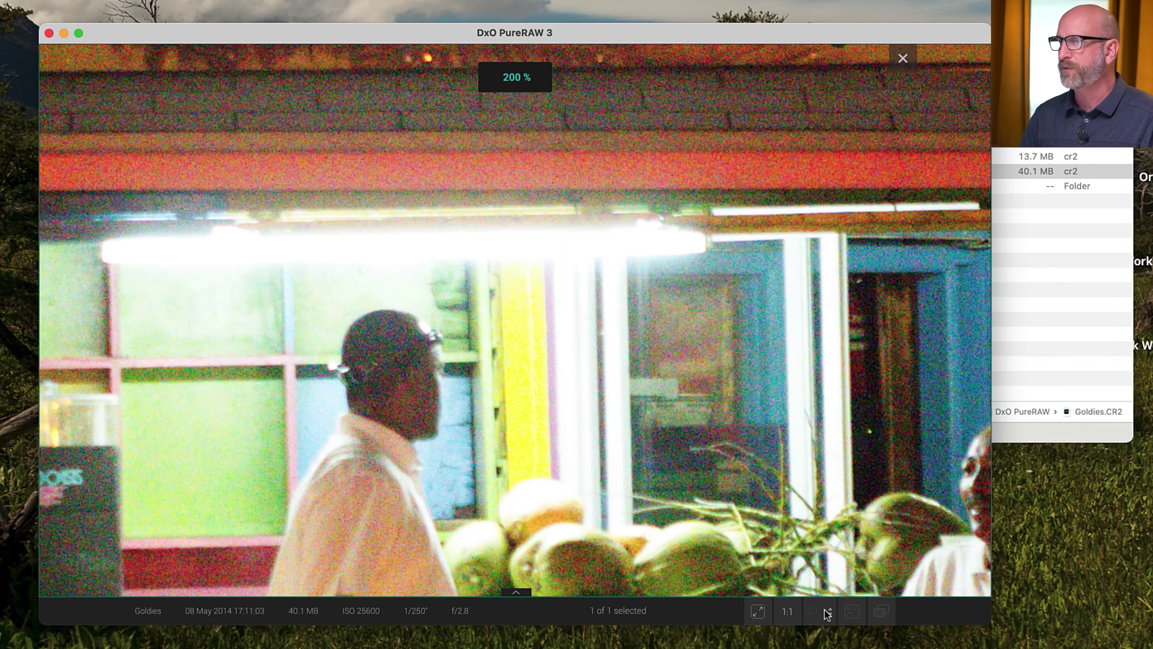
click(829, 611)
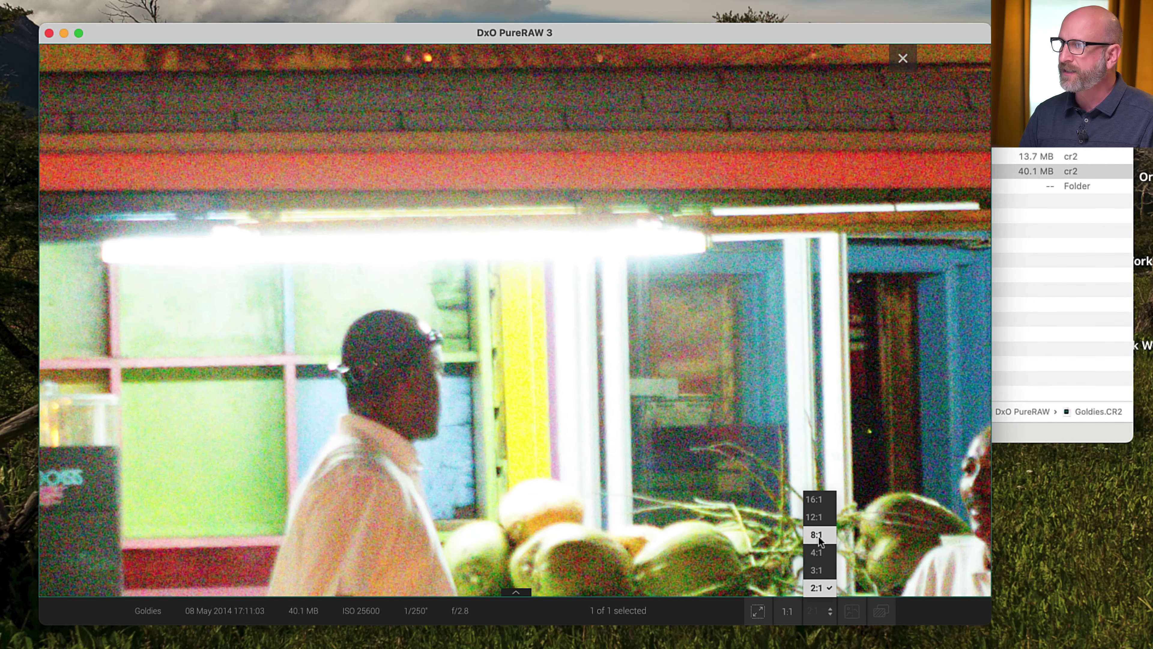
click(817, 571)
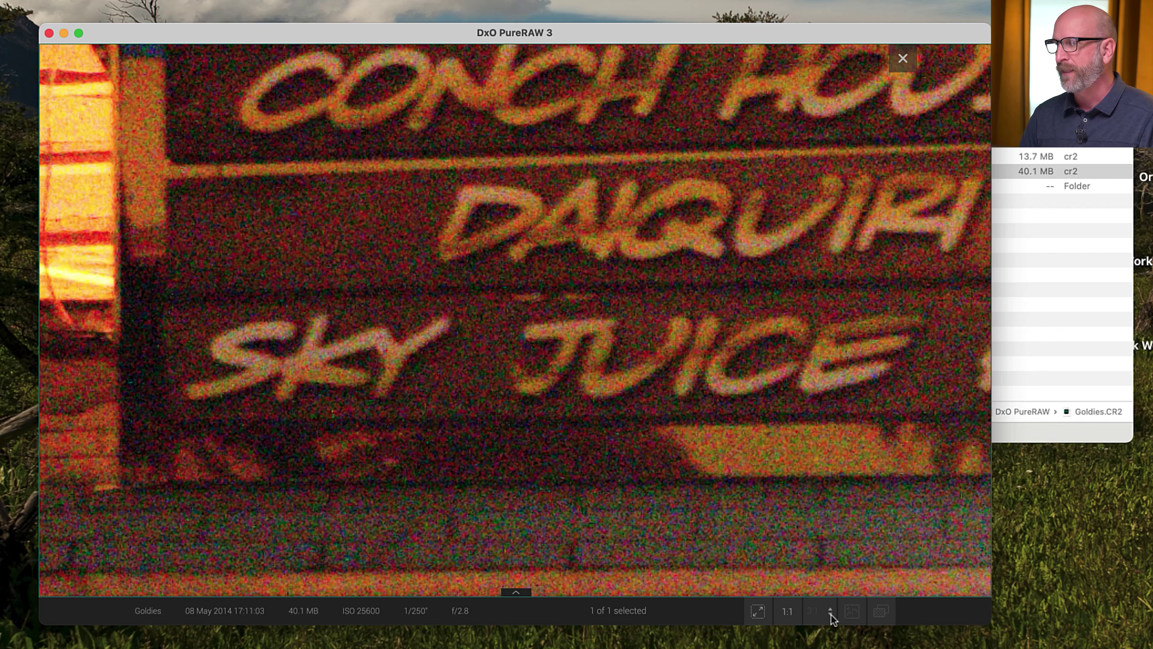
click(829, 612)
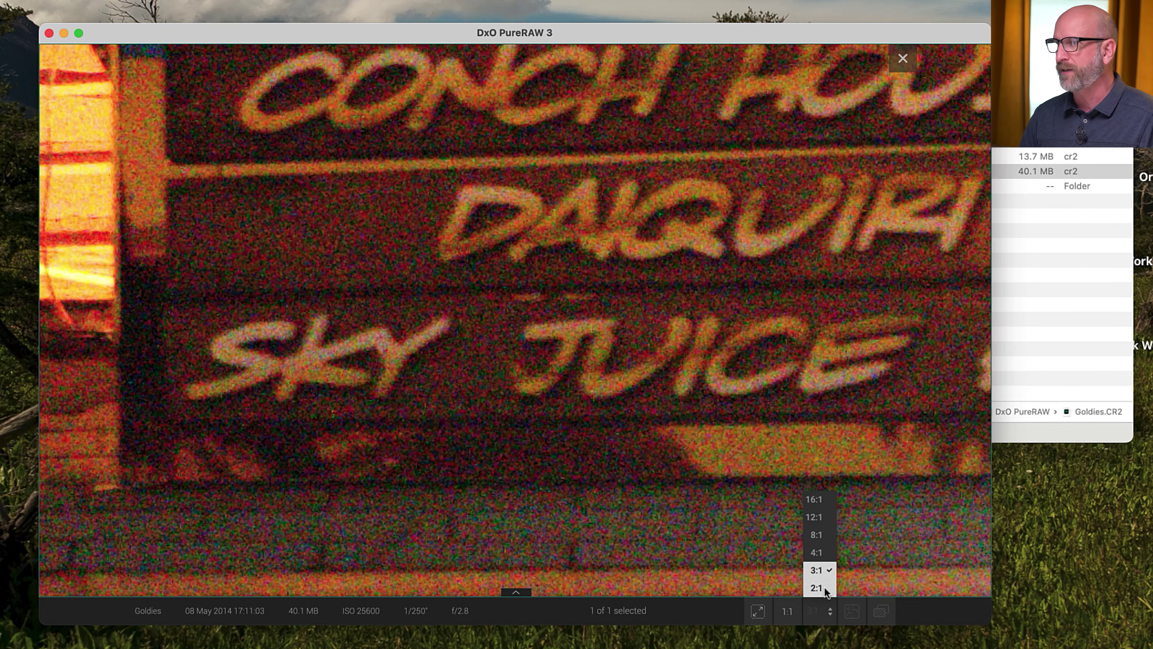
click(825, 587)
click(771, 613)
click(758, 611)
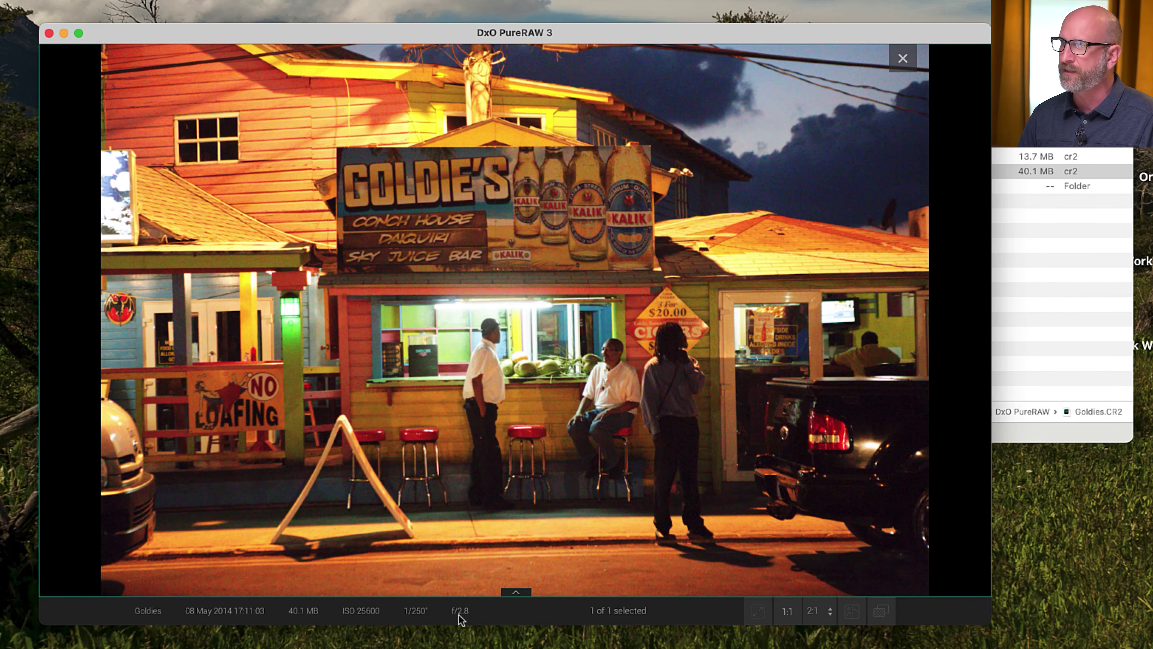
click(908, 63)
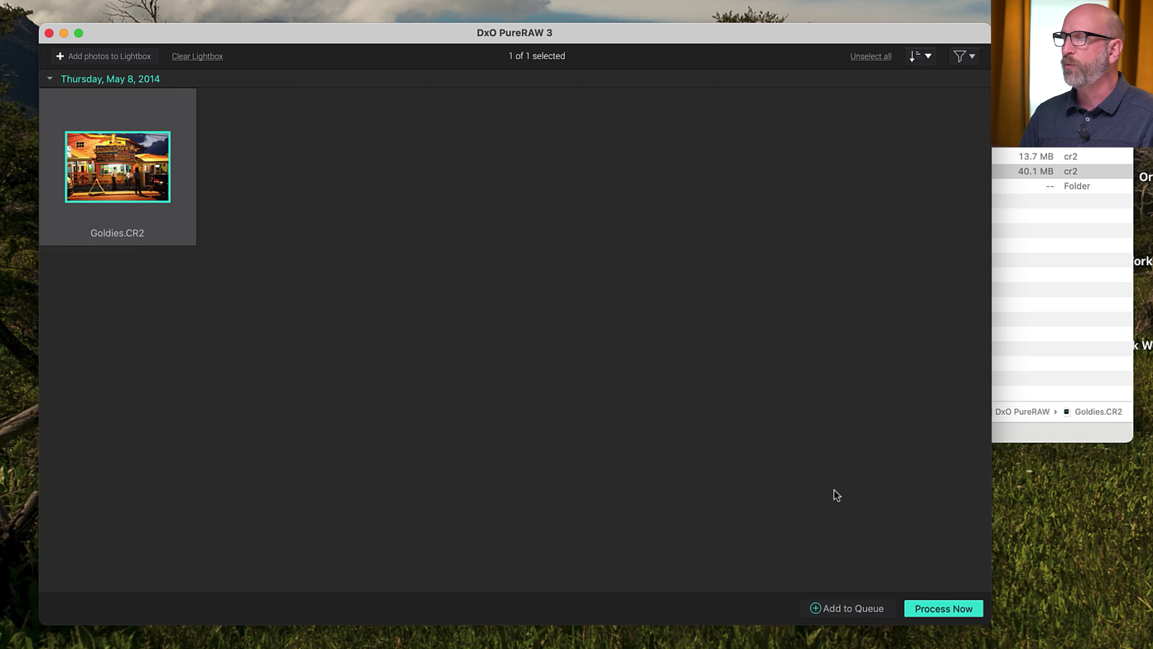
right_click(140, 167)
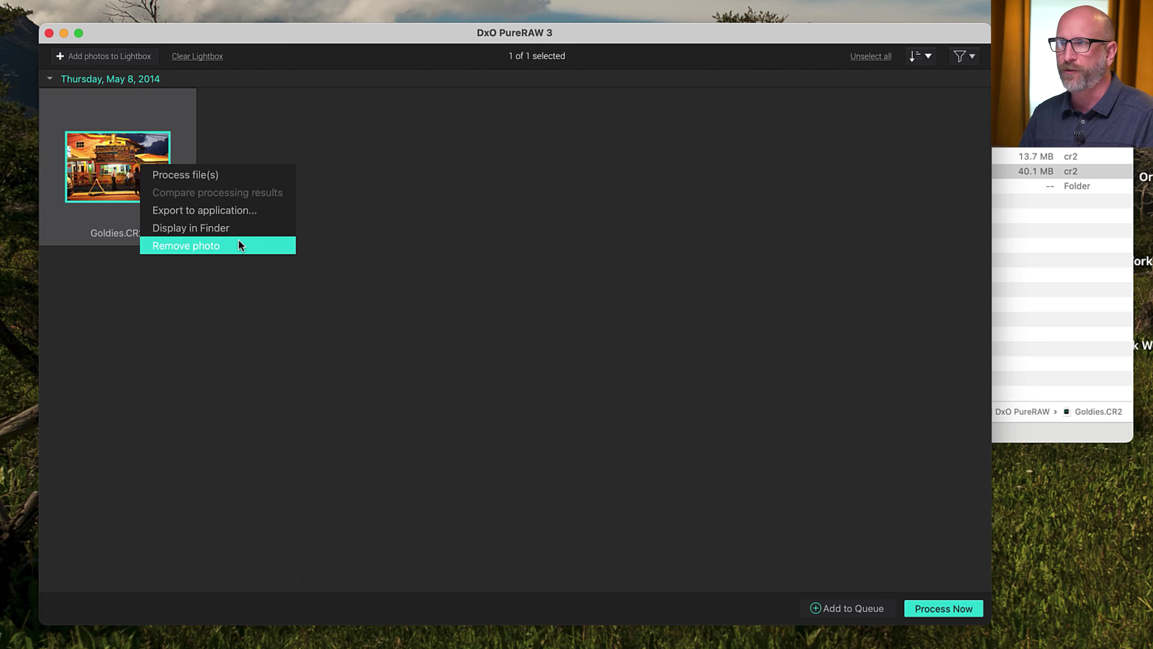
click(386, 220)
right_click(155, 157)
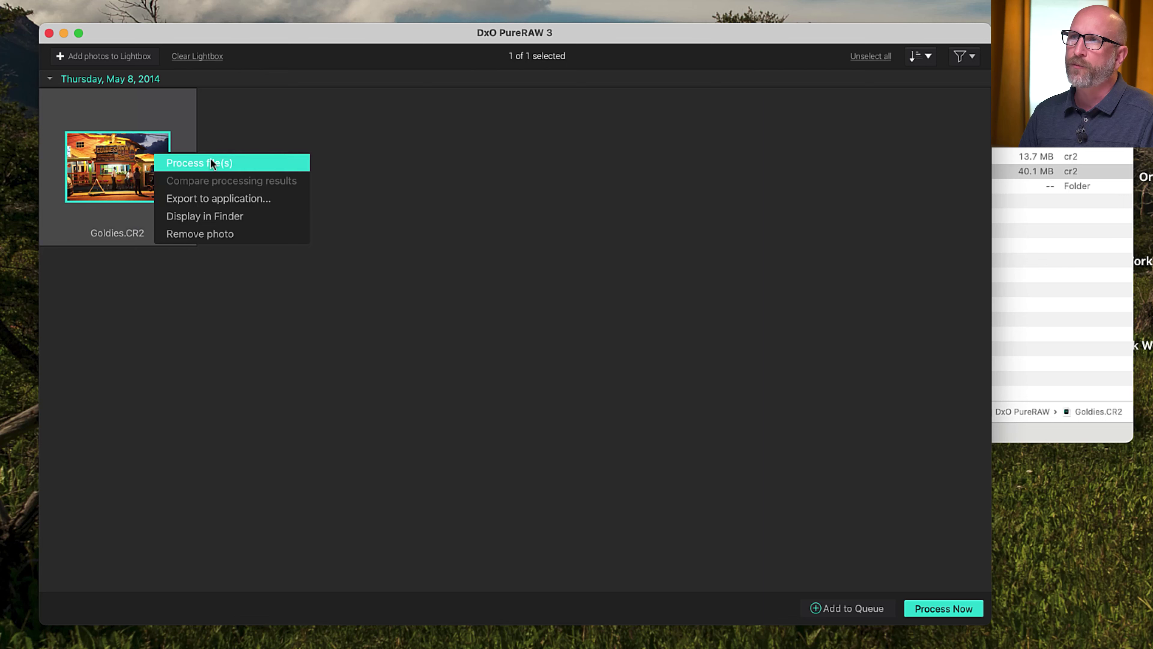
click(585, 232)
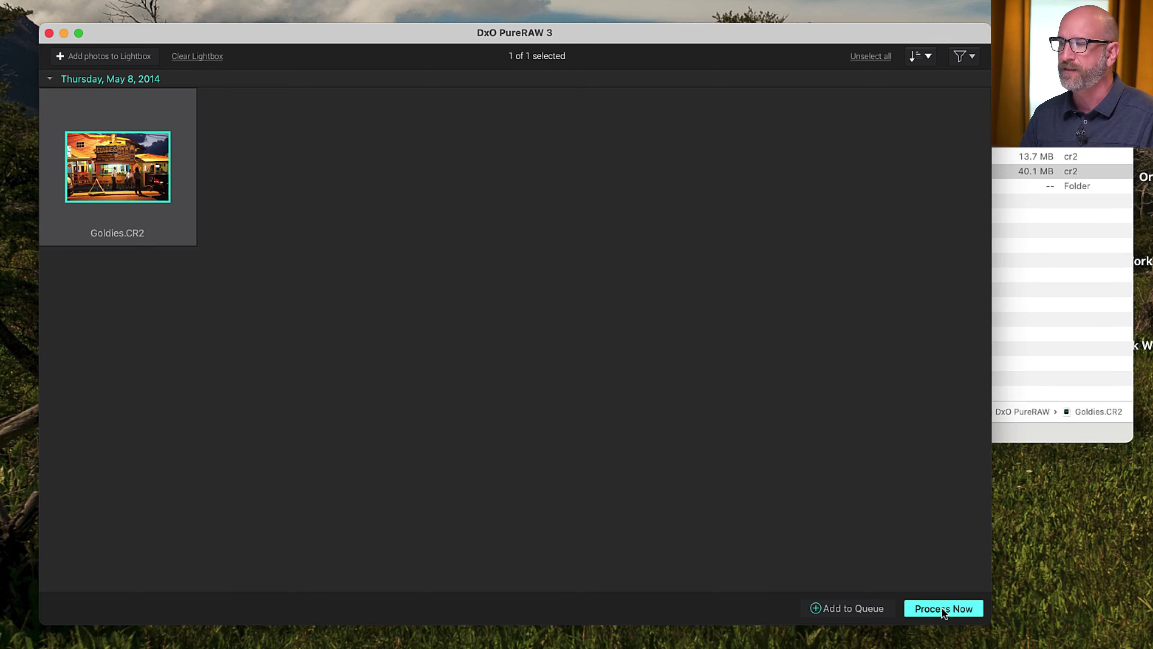
Open the processing settings for Goldies.CR2 and choose DeepPRIME XD as the denoising technology.
click(926, 609)
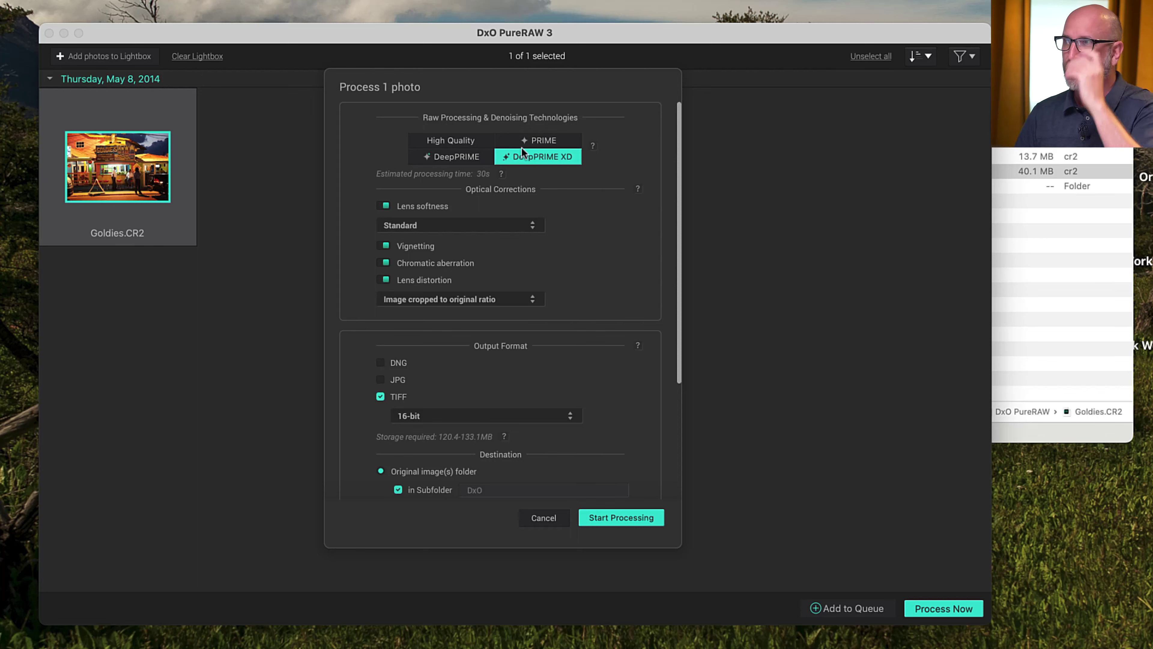
click(456, 155)
click(534, 157)
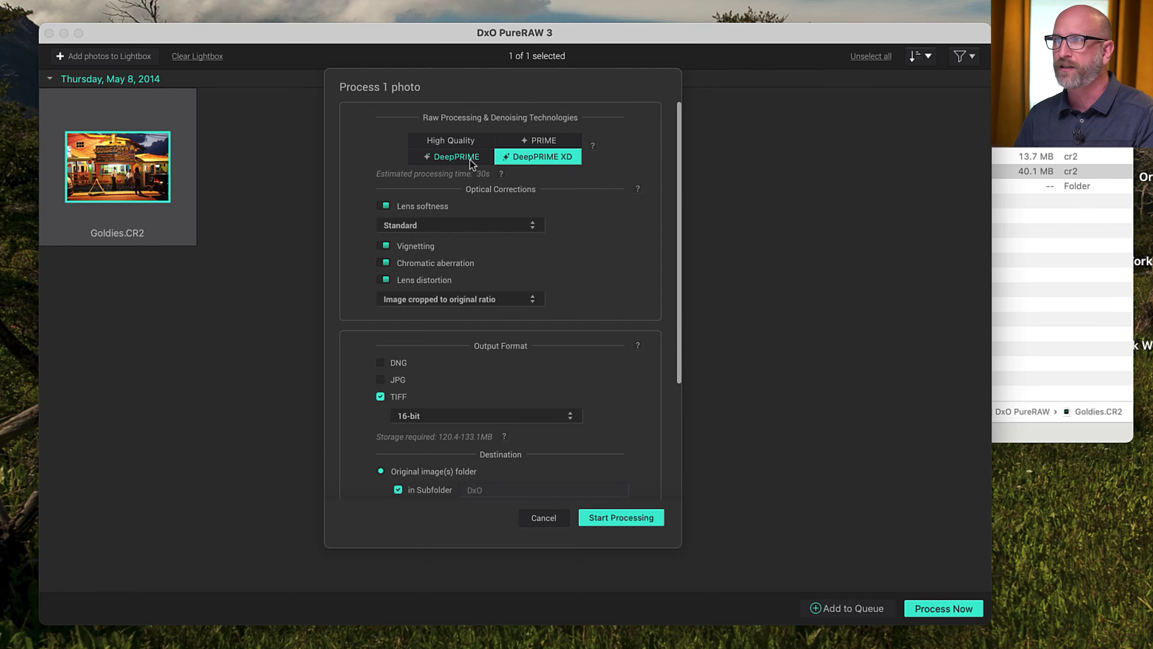
mouse_move(501, 173)
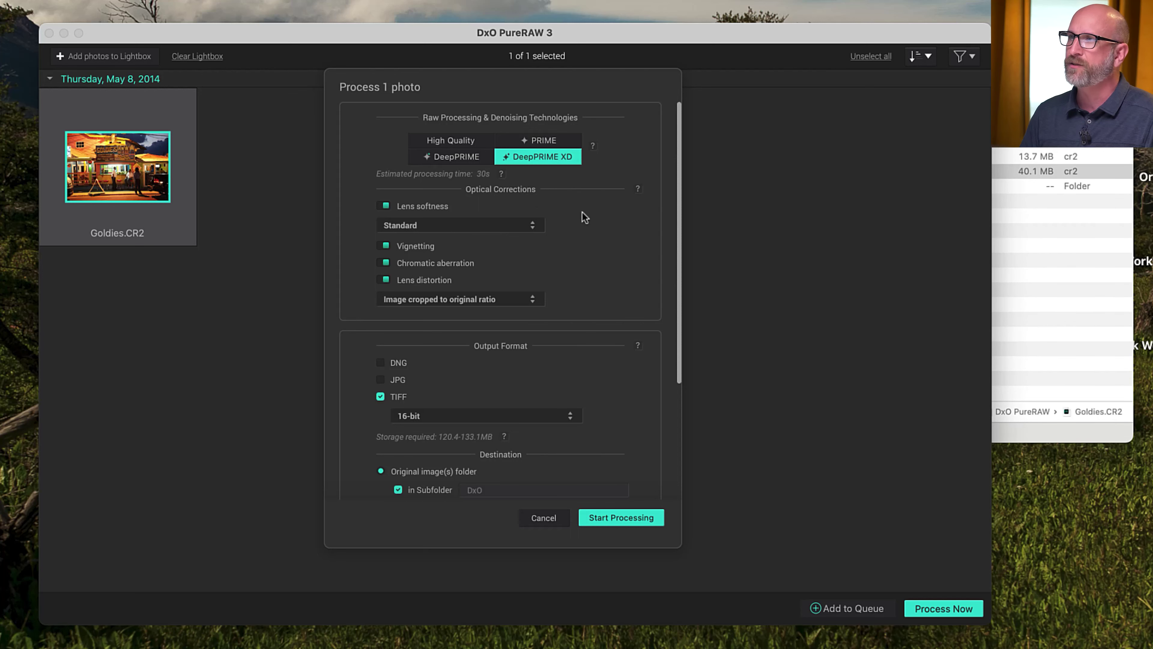
scroll(473, 190, down, 2)
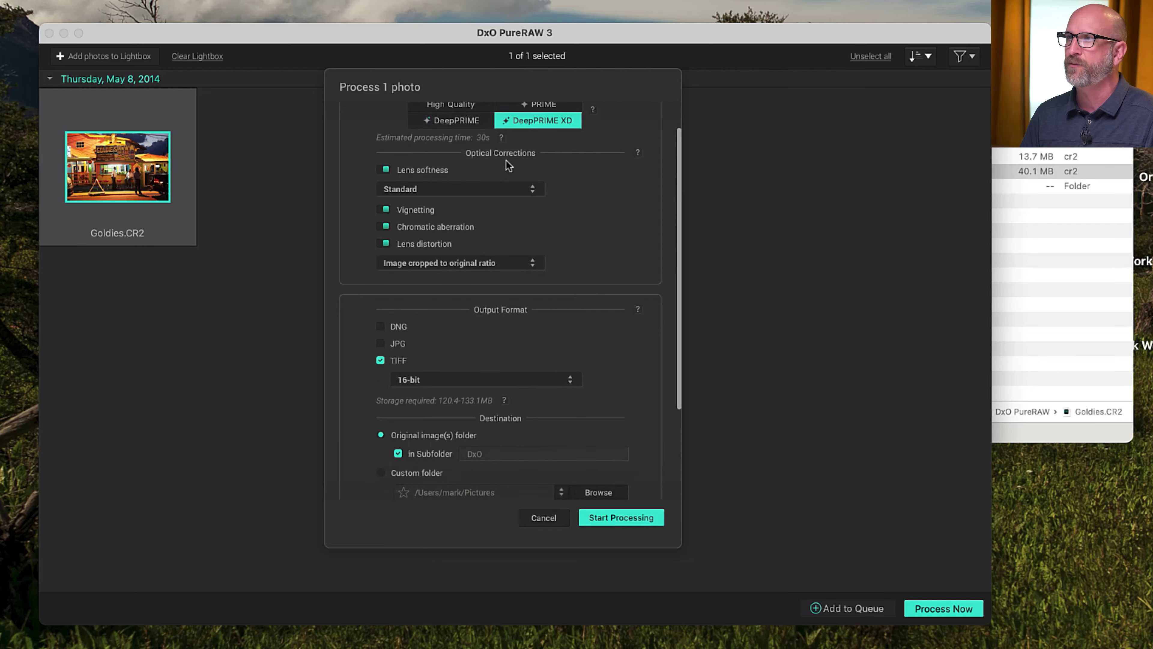
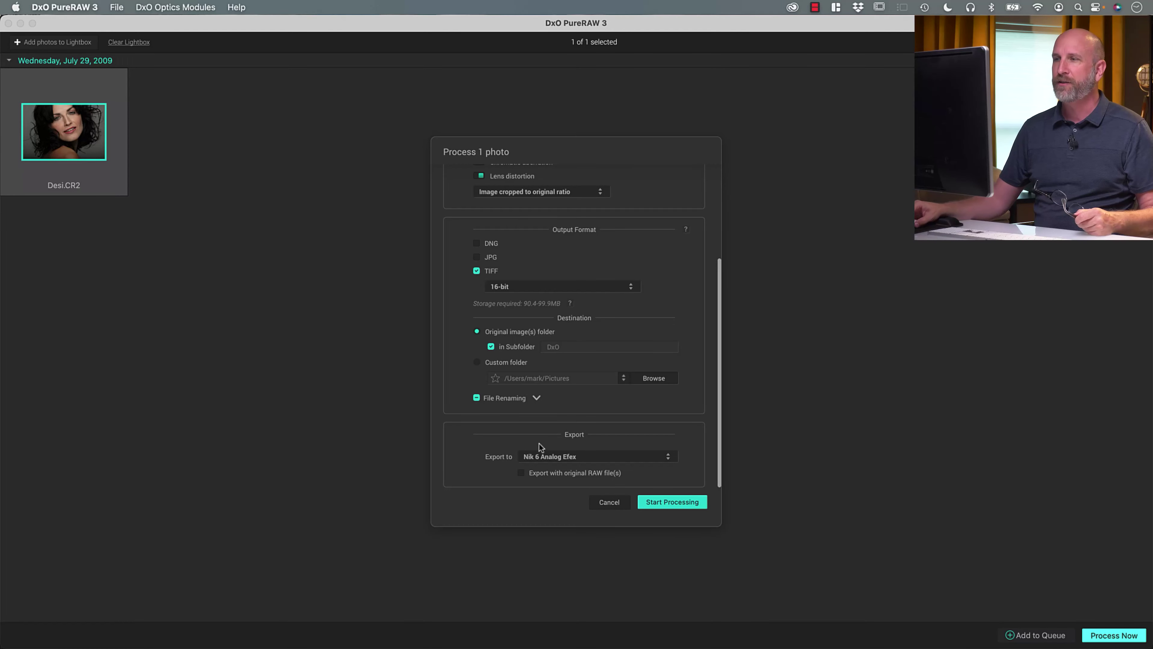
Process Desi.CR2 with export to Nik 6 Analog Efex and apply the custom preset A Subtle Blue to the portrait.
click(662, 504)
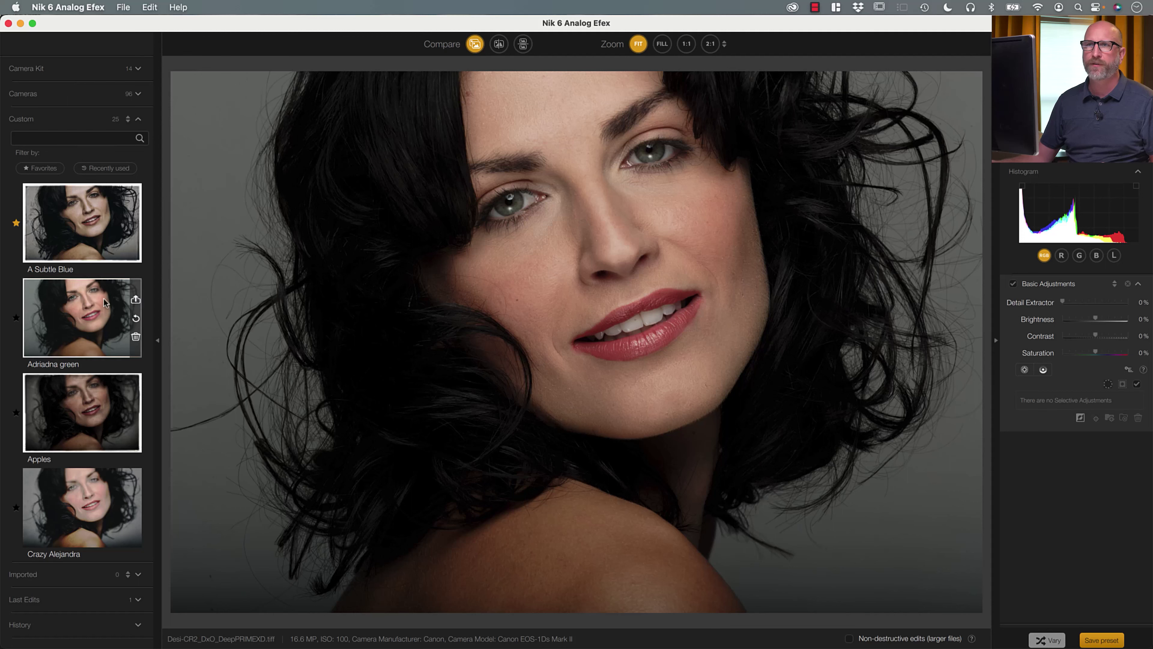
click(65, 242)
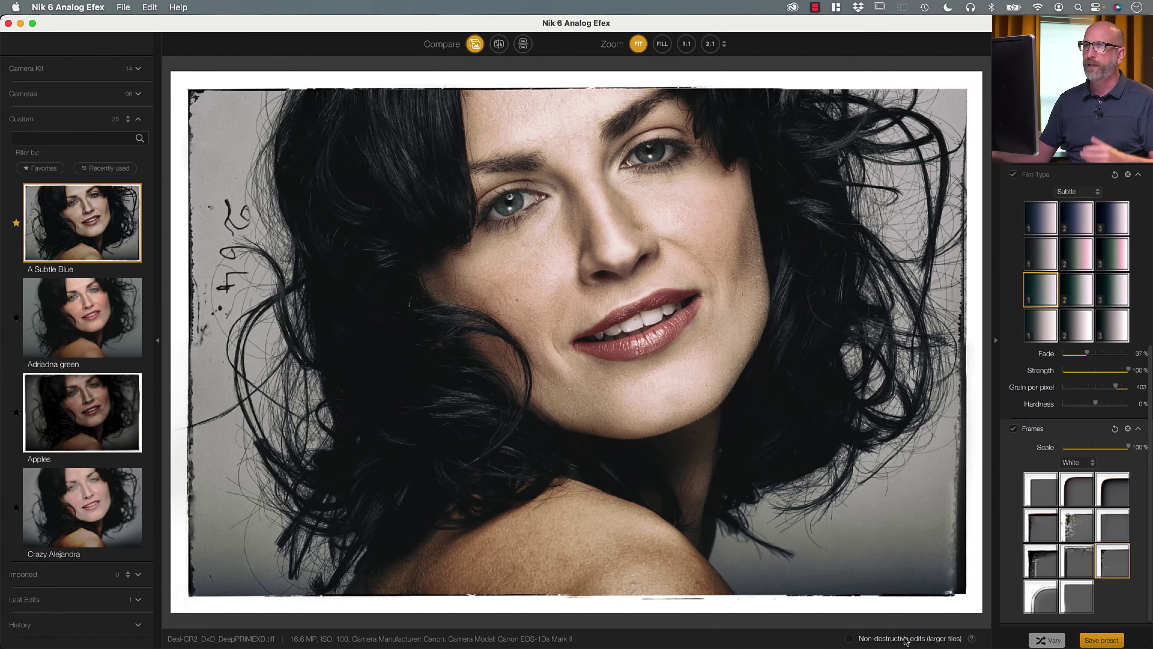
key(Tab)
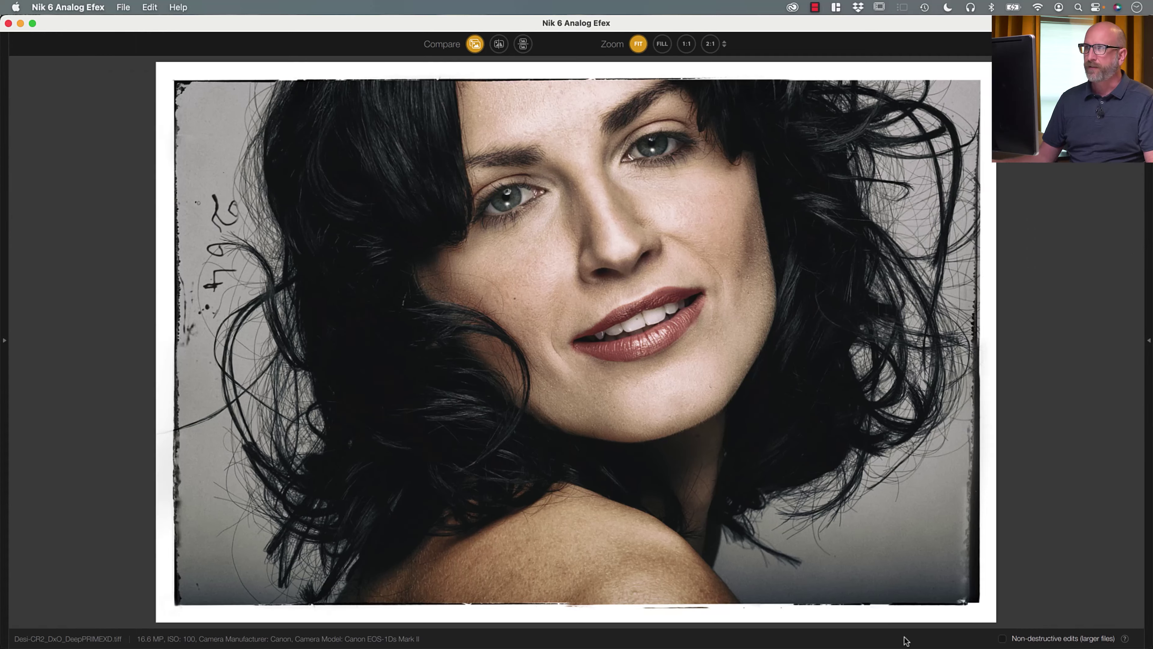
key(Tab)
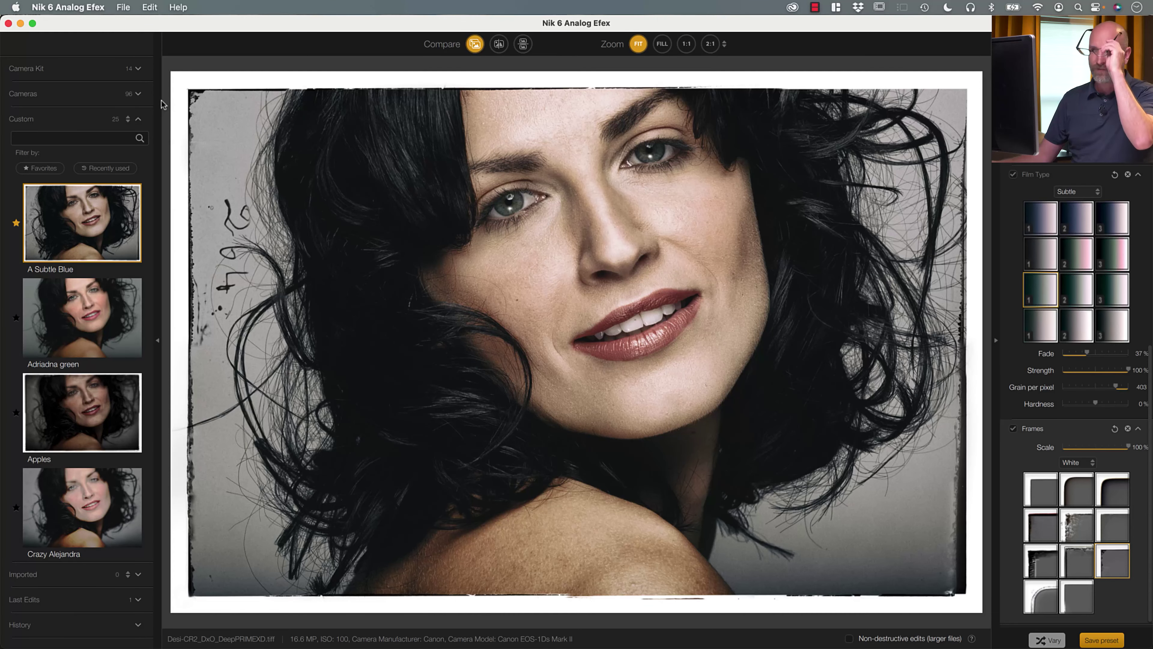
Close the Nik 6 Analog Efex window and dismiss the remaining processing messages in DxO PureRAW 3.
click(9, 24)
click(669, 368)
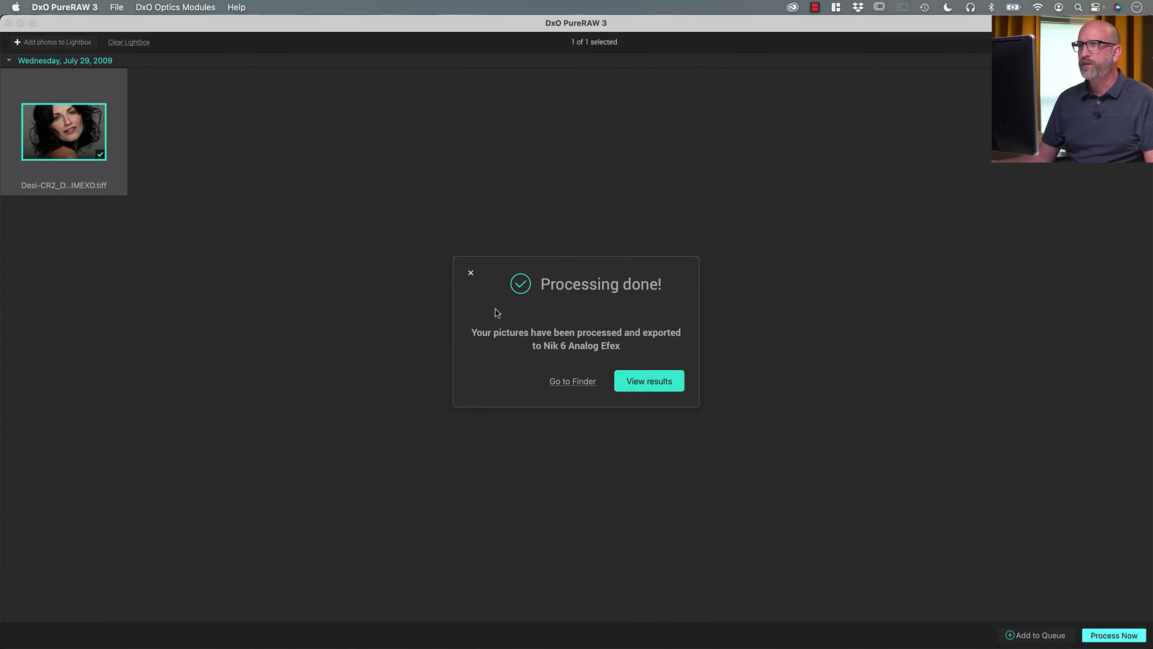
click(470, 273)
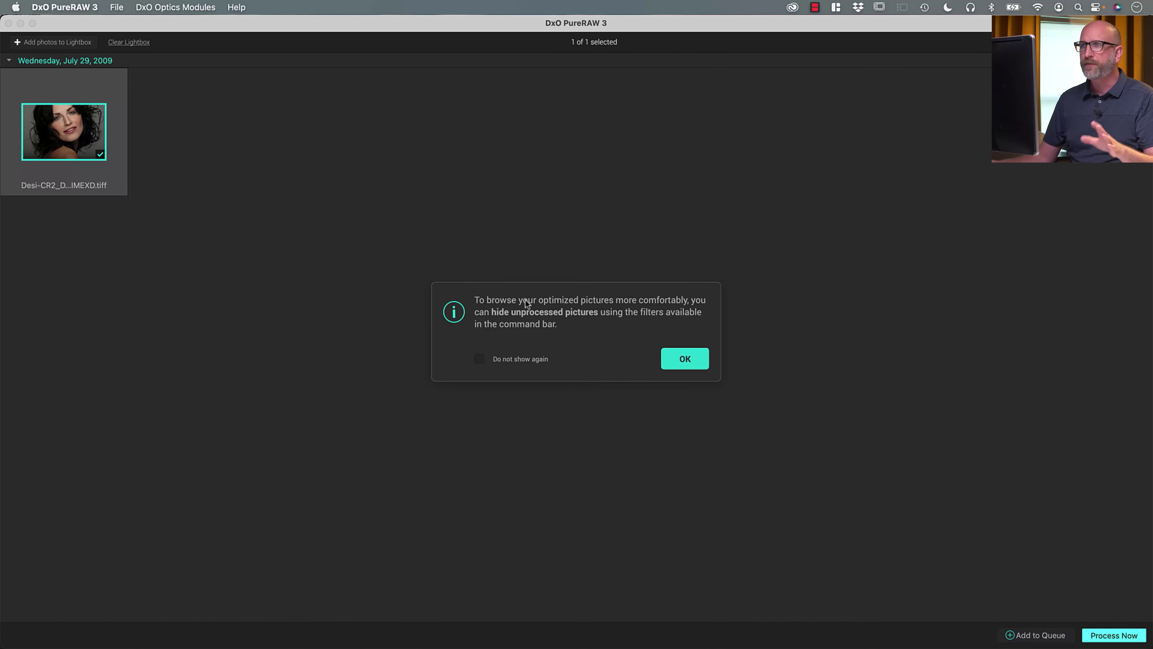
click(681, 360)
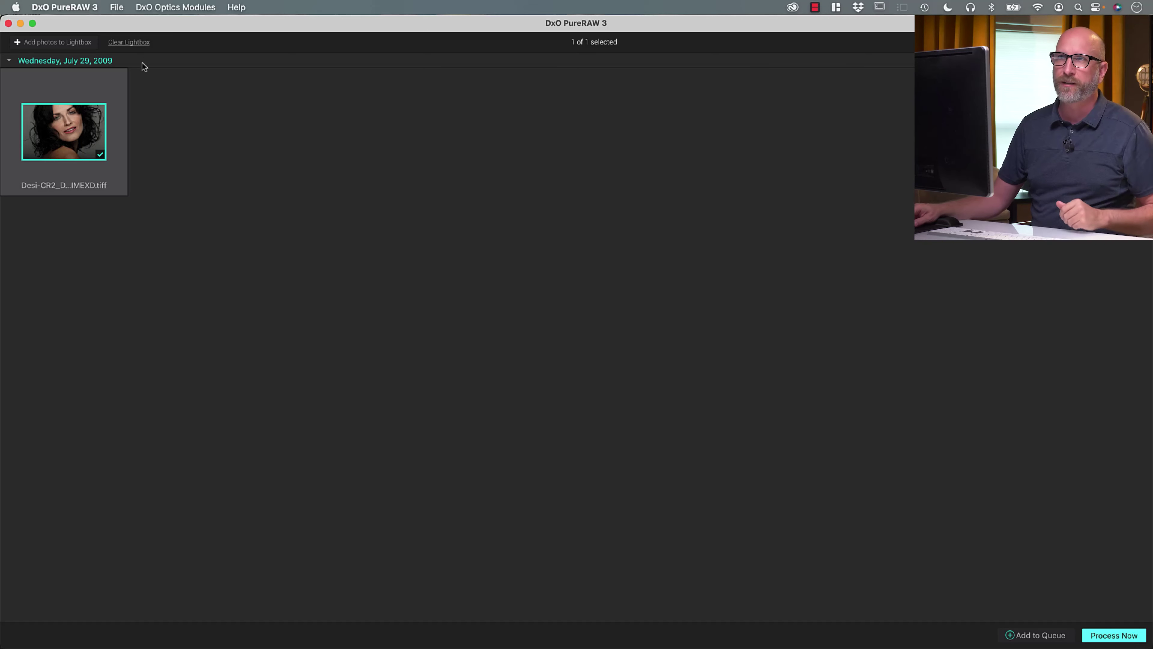
Clear the lightbox, add all photos from the RAW Files folder in Nik Working Folder, and save the Canon EF85mm f/1.2L USM optics module.
click(119, 42)
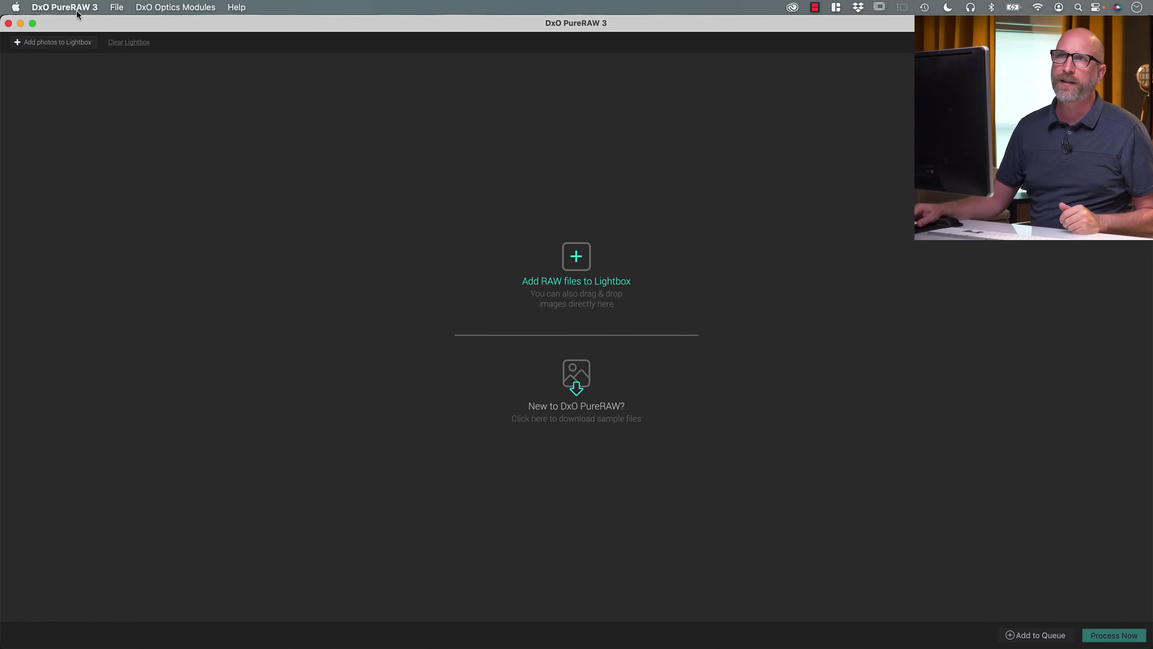
click(114, 7)
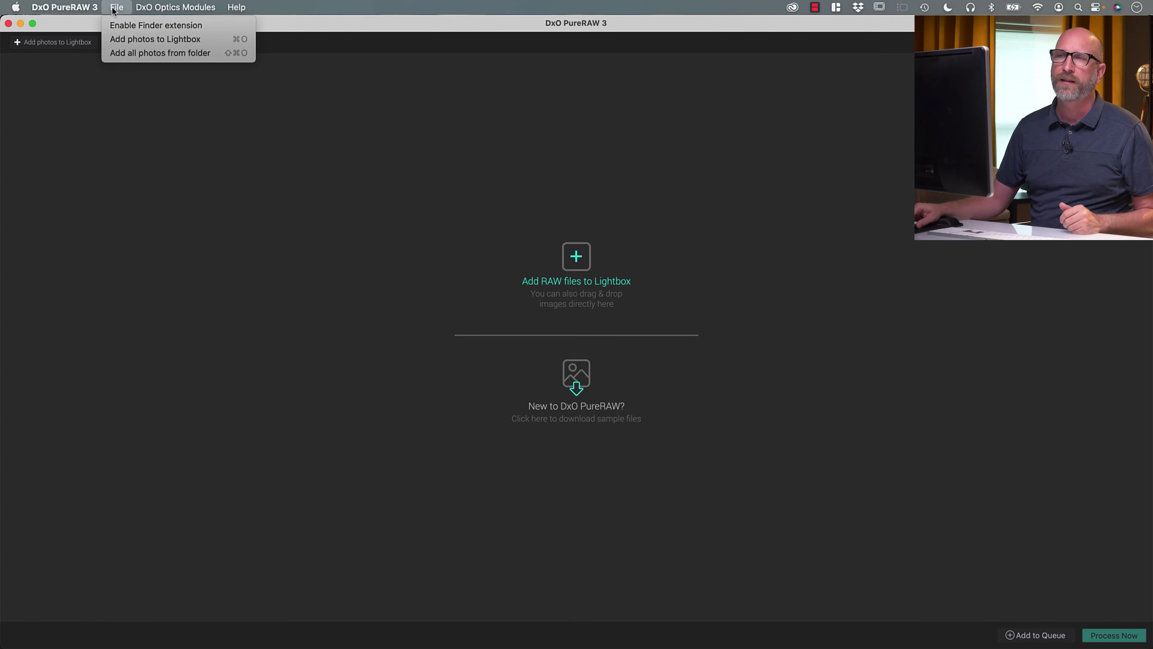
click(175, 53)
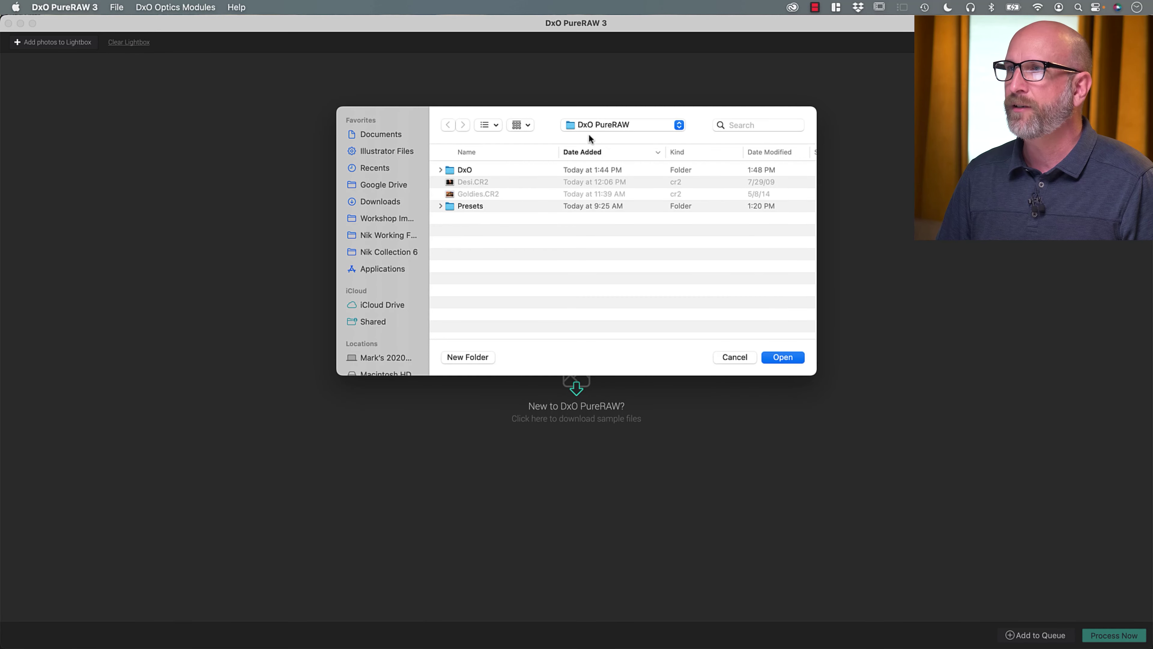
click(378, 235)
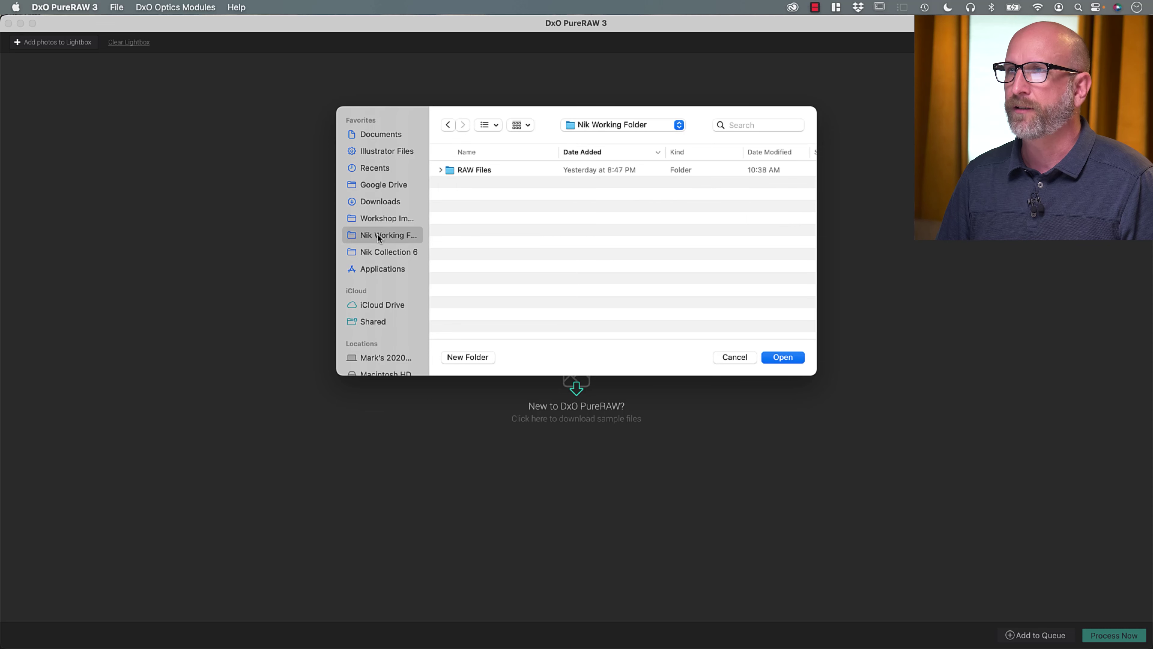
click(455, 173)
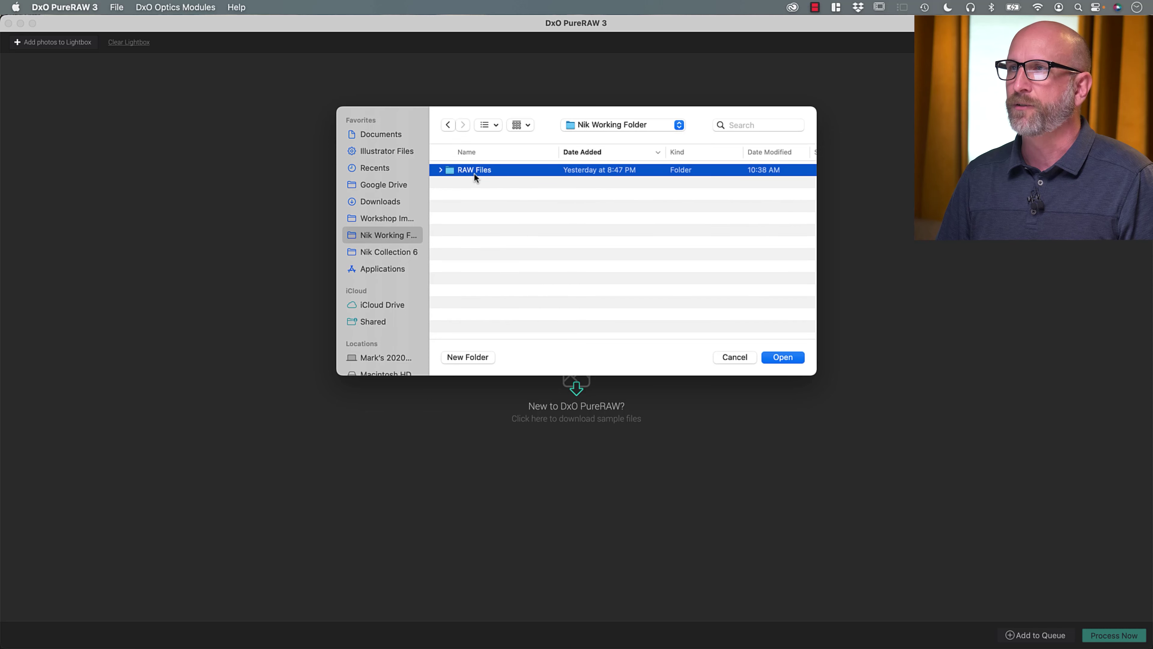
click(786, 355)
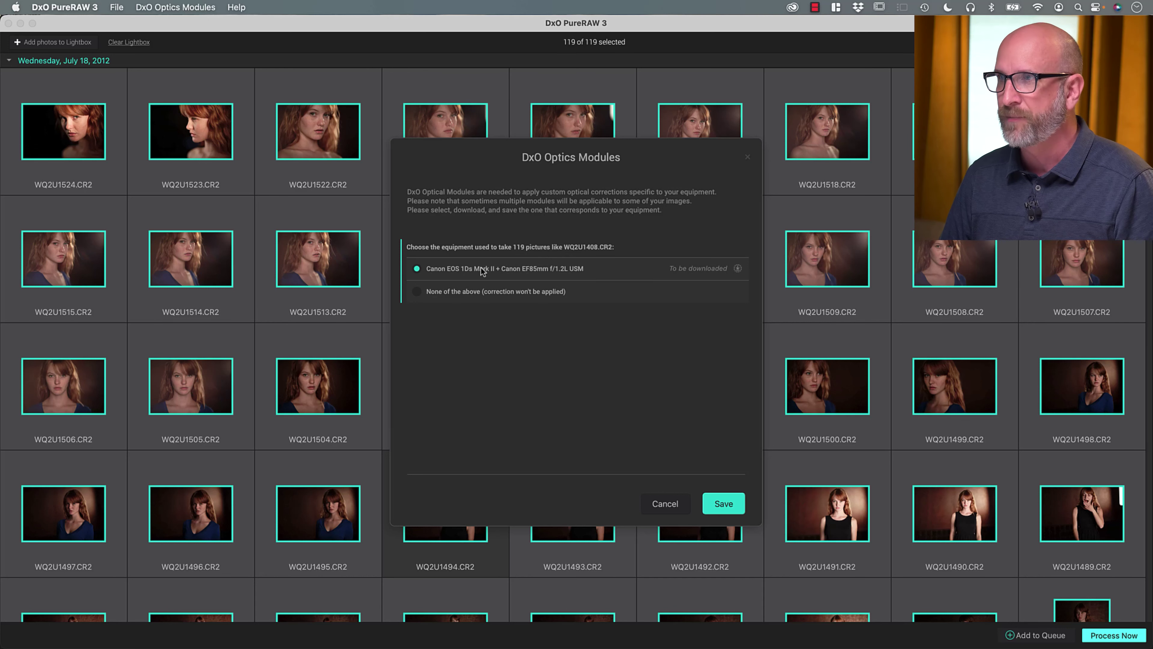
click(722, 503)
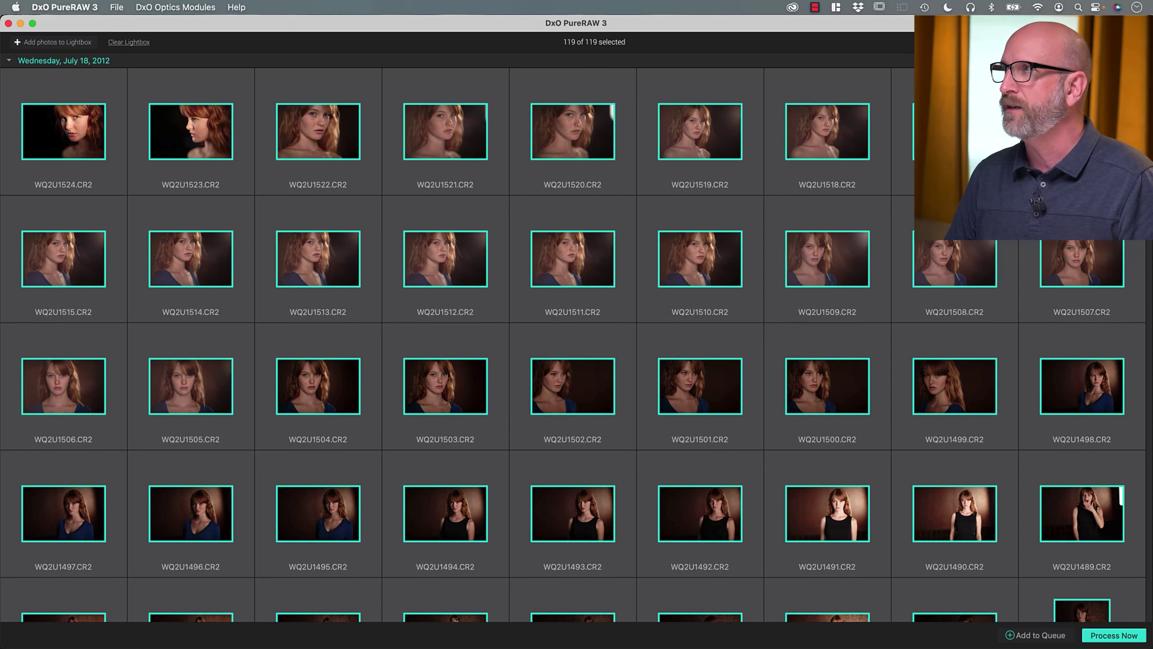
Deselect all photos, compare the portraits full size from WQ2U1519 to WQ2U1501 using the filmstrip, and select WQ2U1501 for processing.
key(super+shift+a)
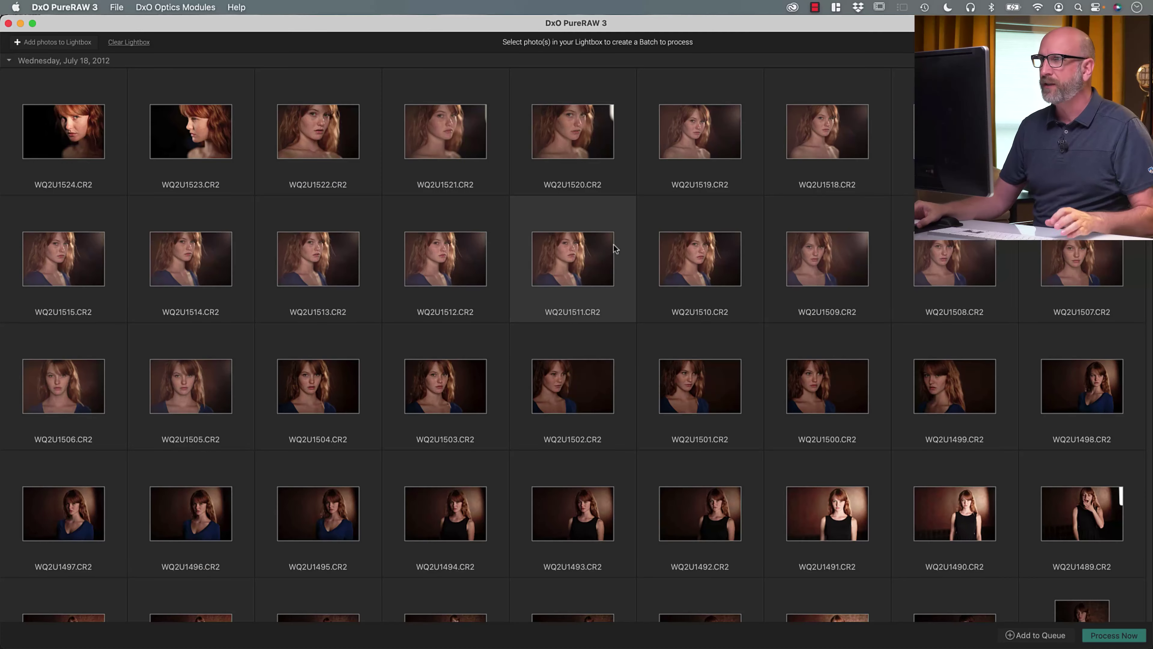
double_click(707, 133)
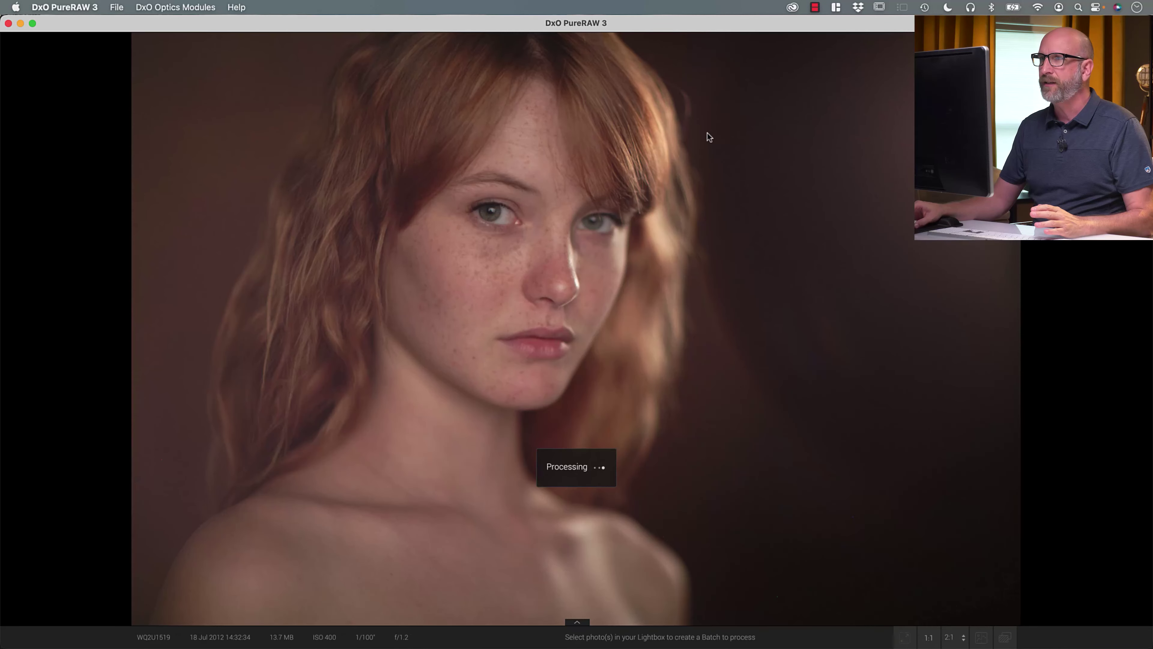
click(577, 624)
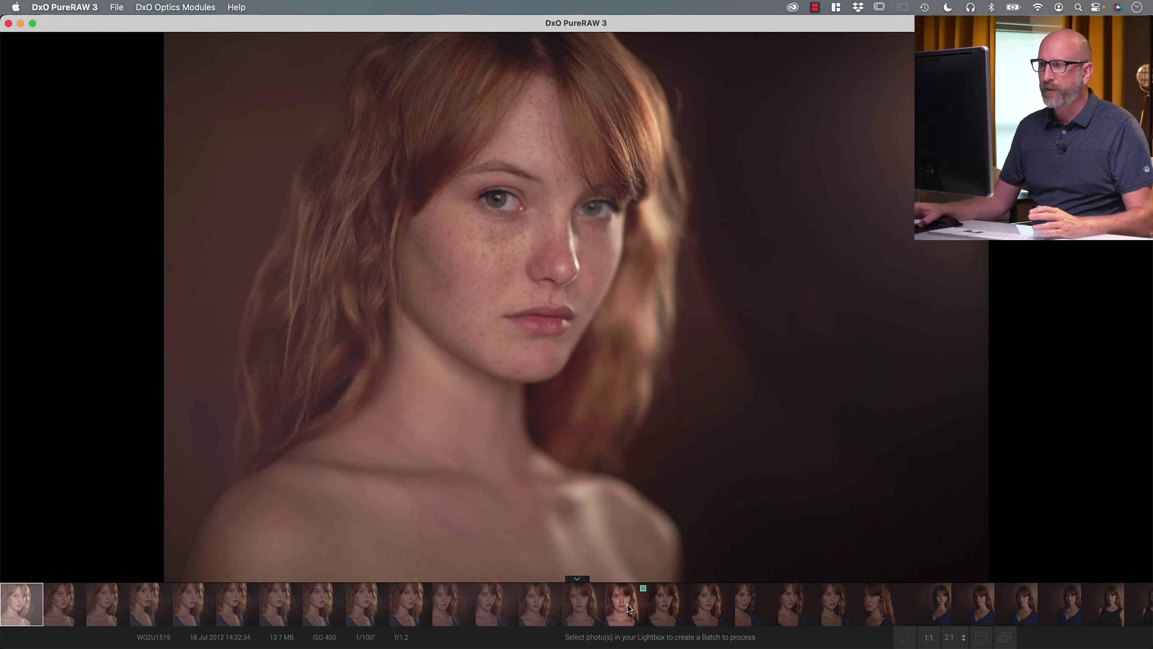
click(658, 608)
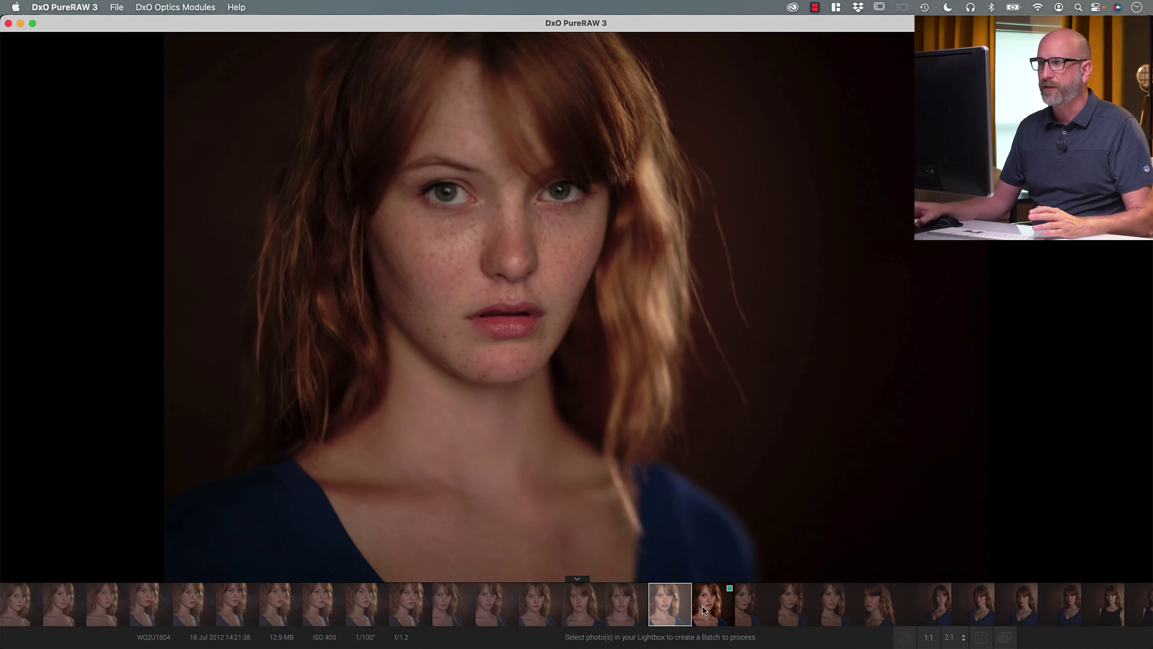
click(717, 610)
click(756, 610)
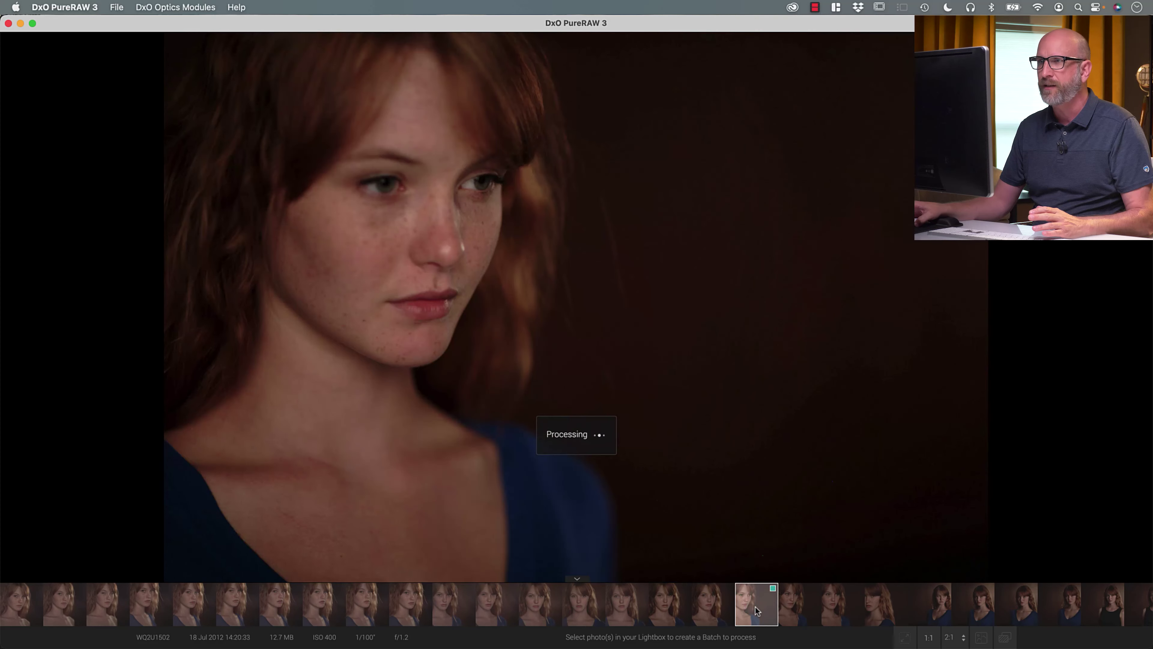
click(801, 610)
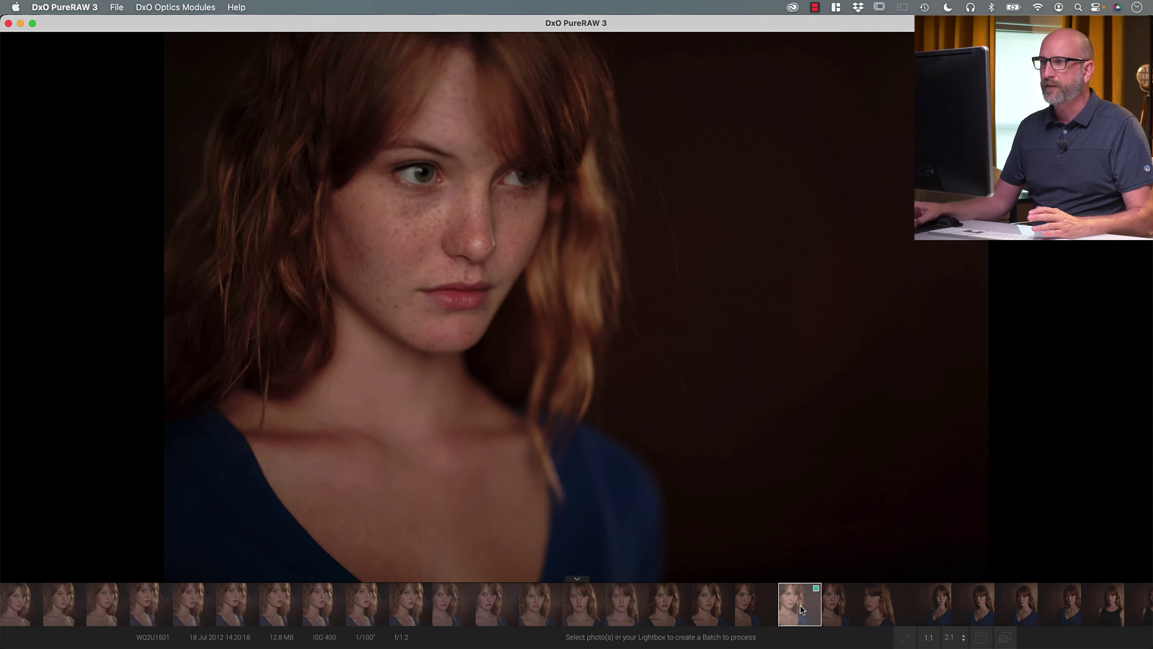
key(space)
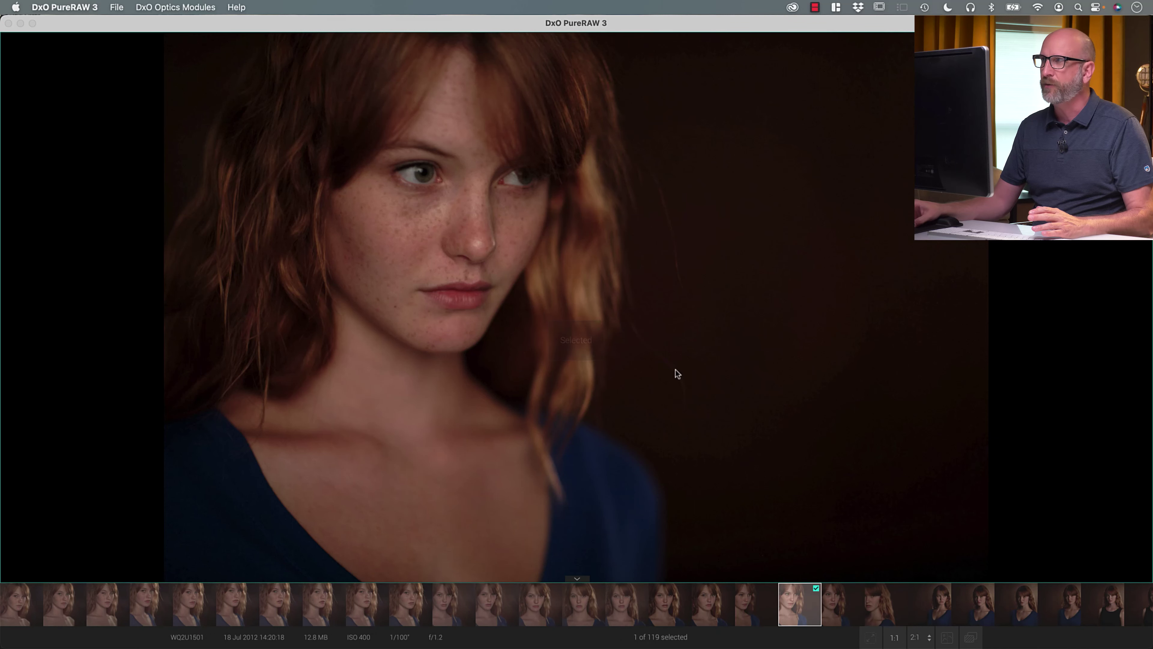
key(Escape)
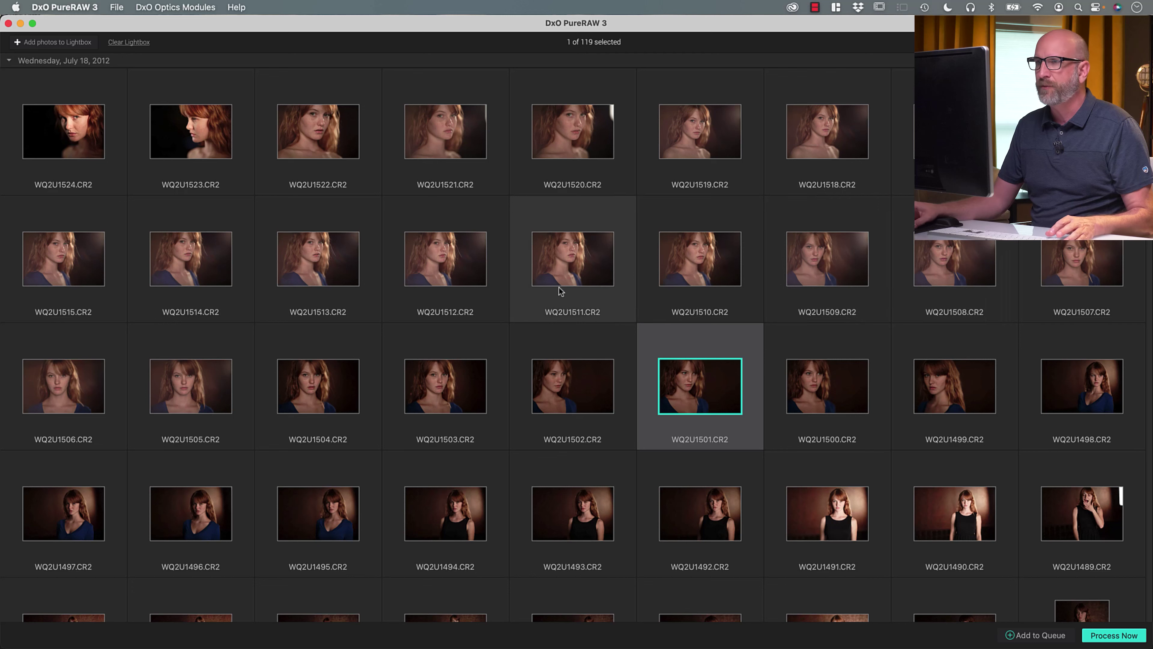
Check WQ2U1509 full size and add WQ2U1509.CR2 and WQ2U1500.CR2 to the current selection.
scroll(422, 405, down, 3)
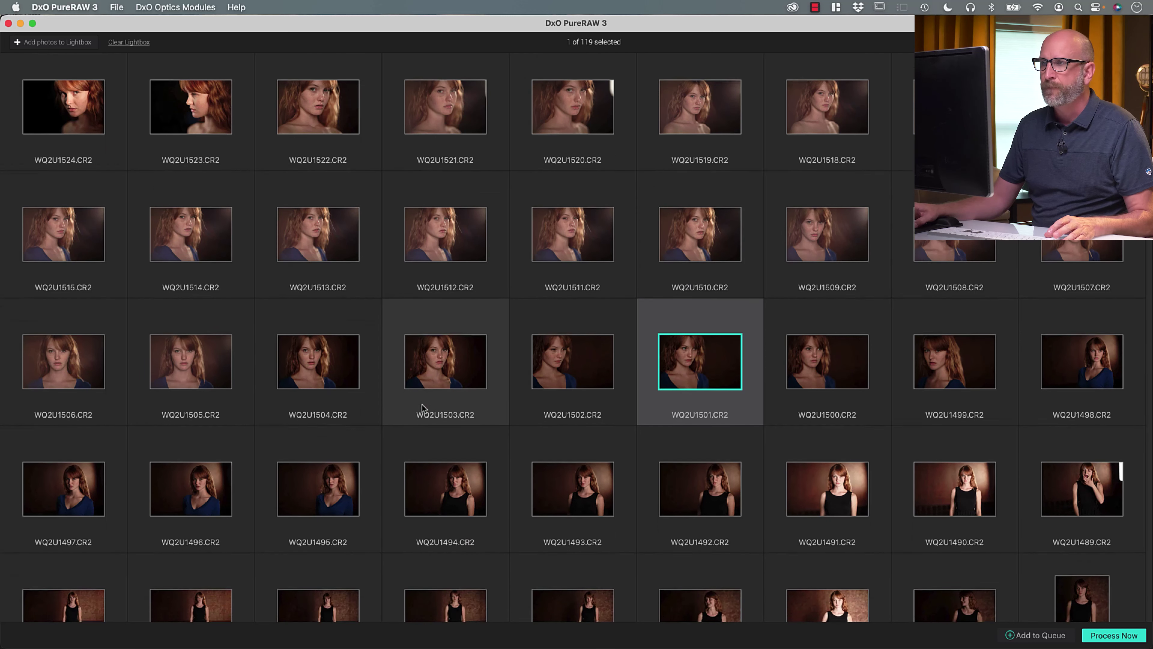
scroll(421, 405, up, 1)
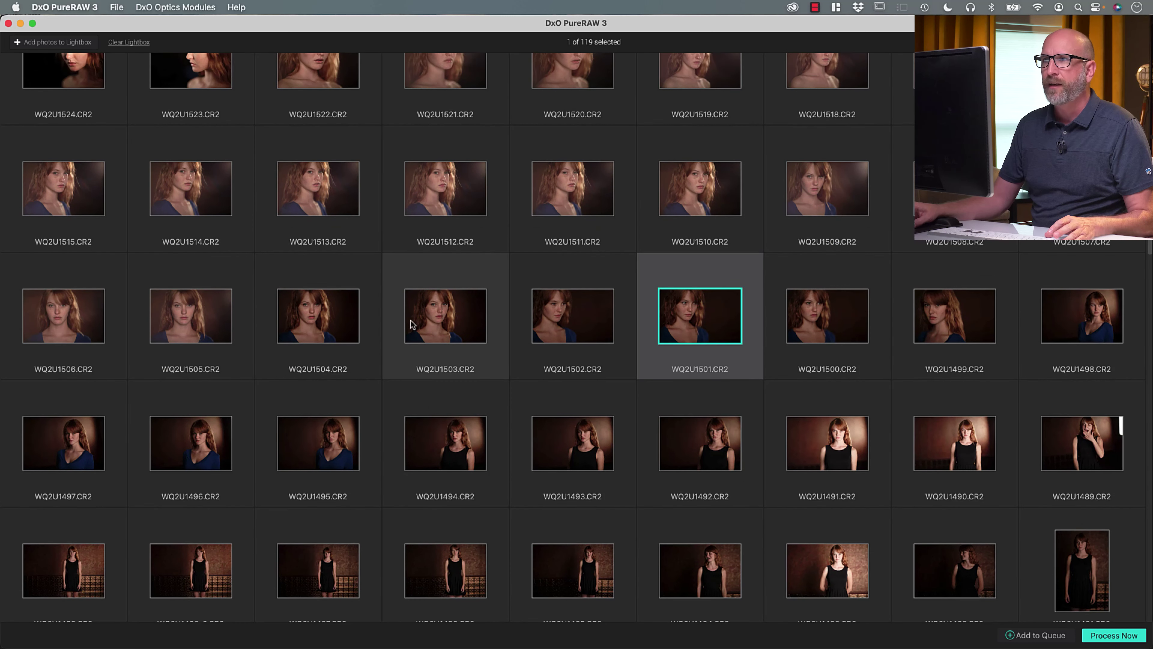
double_click(820, 184)
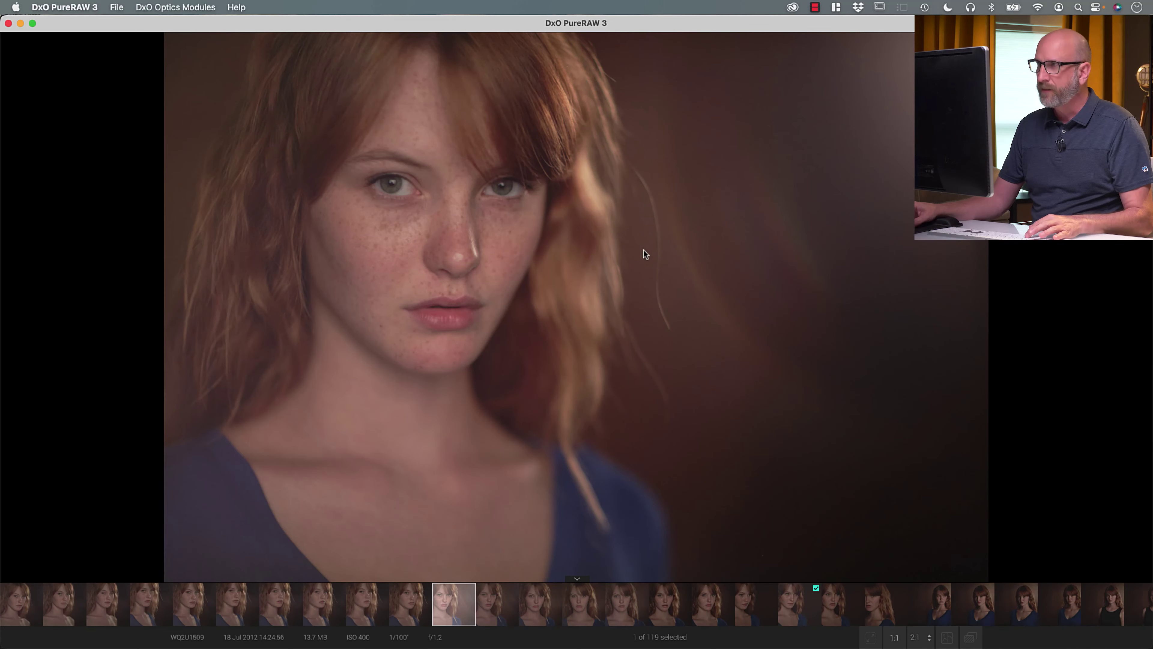
key(Escape)
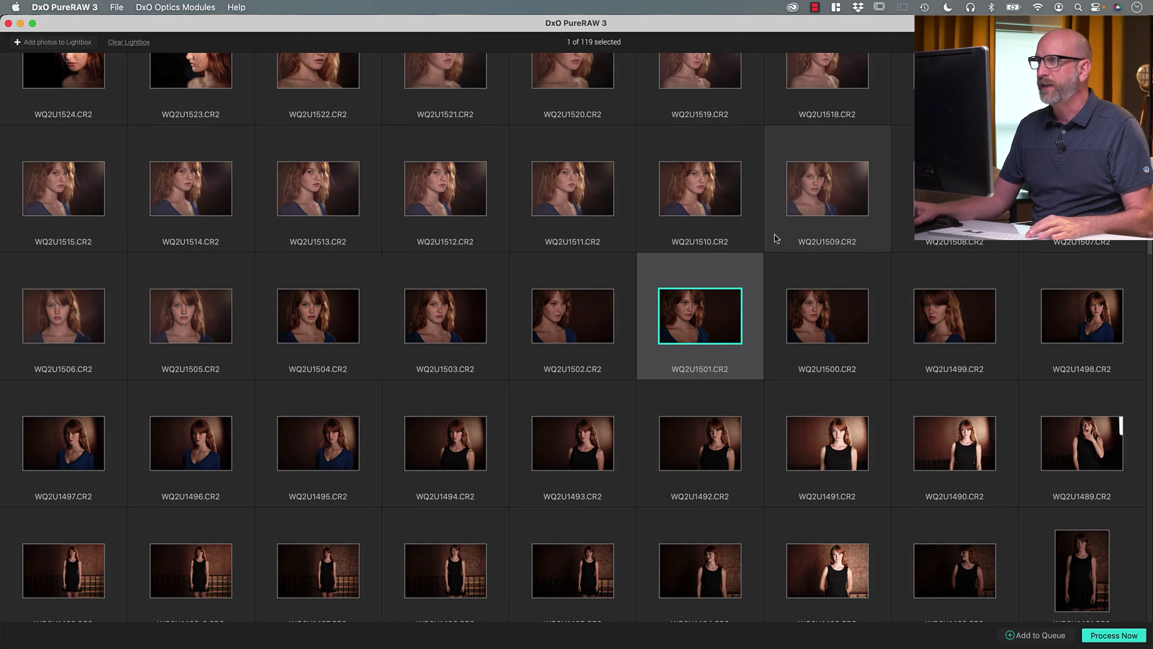
super+click(804, 207)
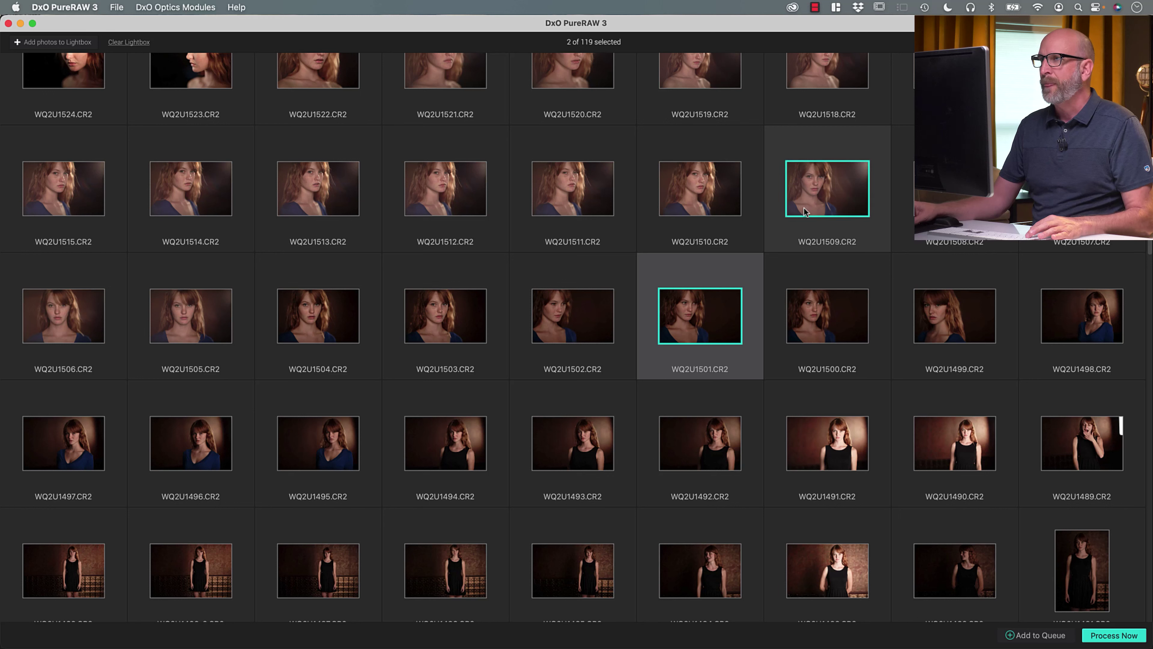
super+click(839, 334)
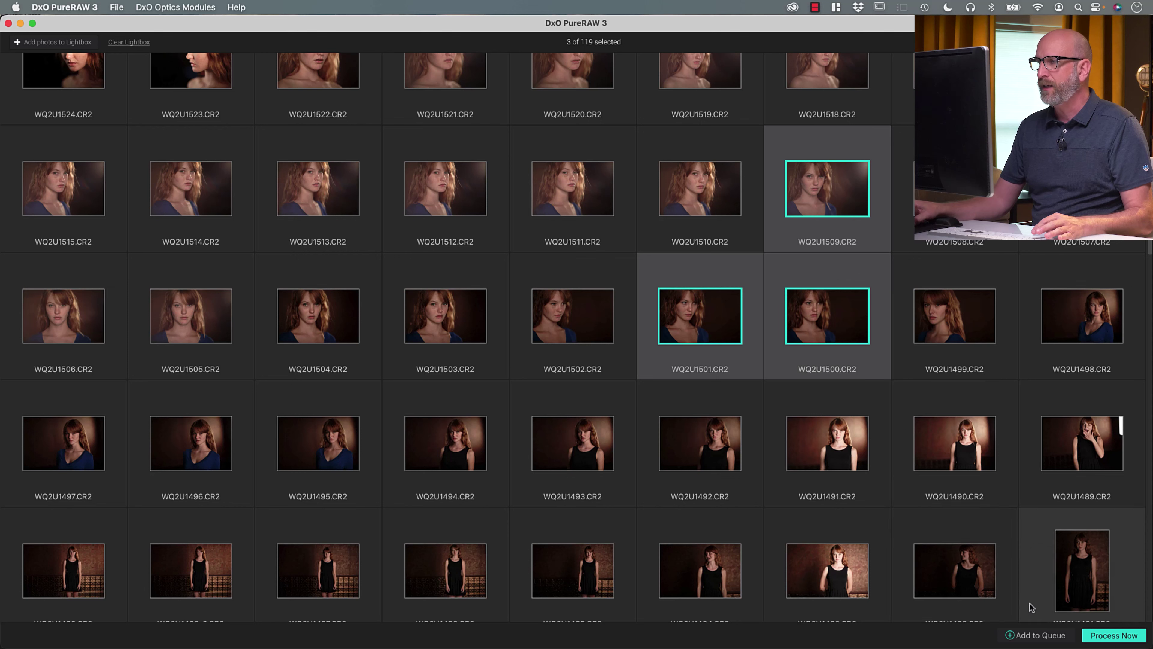
Open the queue settings for the three selected photos and make DNG the only output format instead of TIFF.
click(1035, 635)
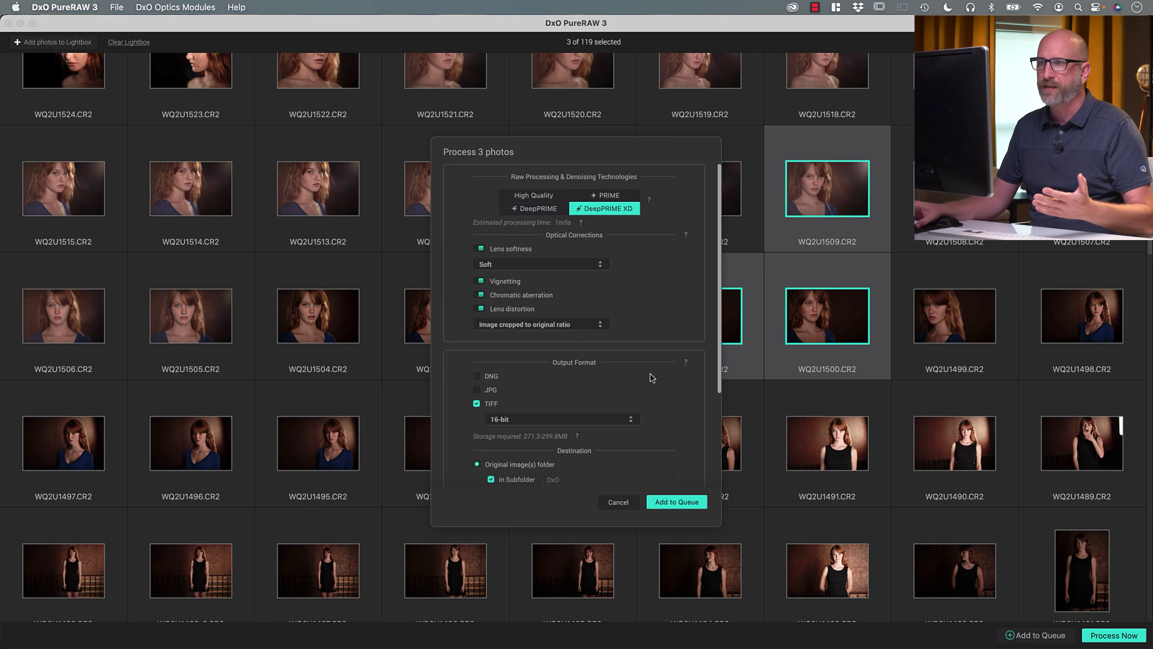
scroll(650, 375, down, 2)
scroll(650, 377, down, 3)
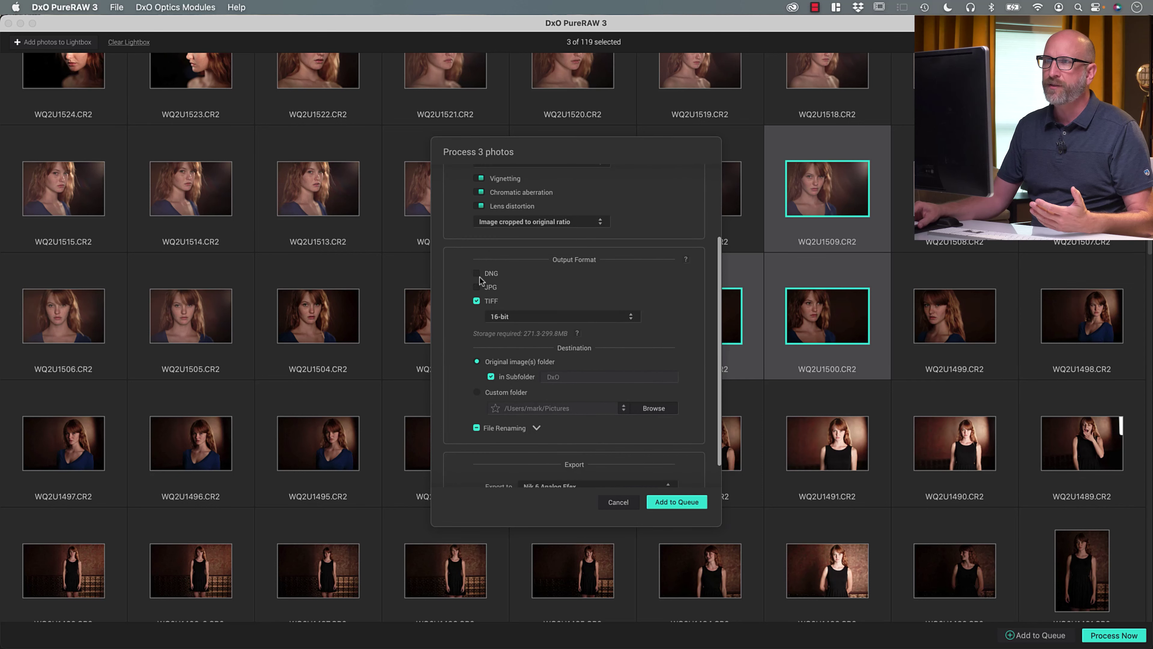
click(476, 274)
click(477, 300)
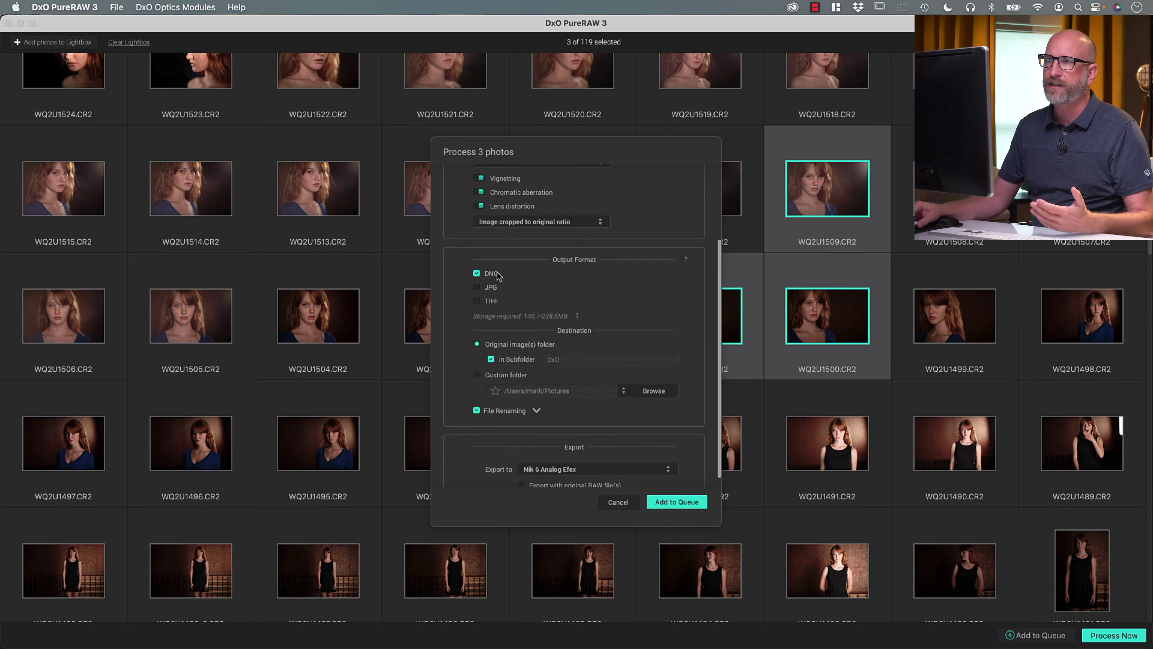
scroll(524, 357, down, 1)
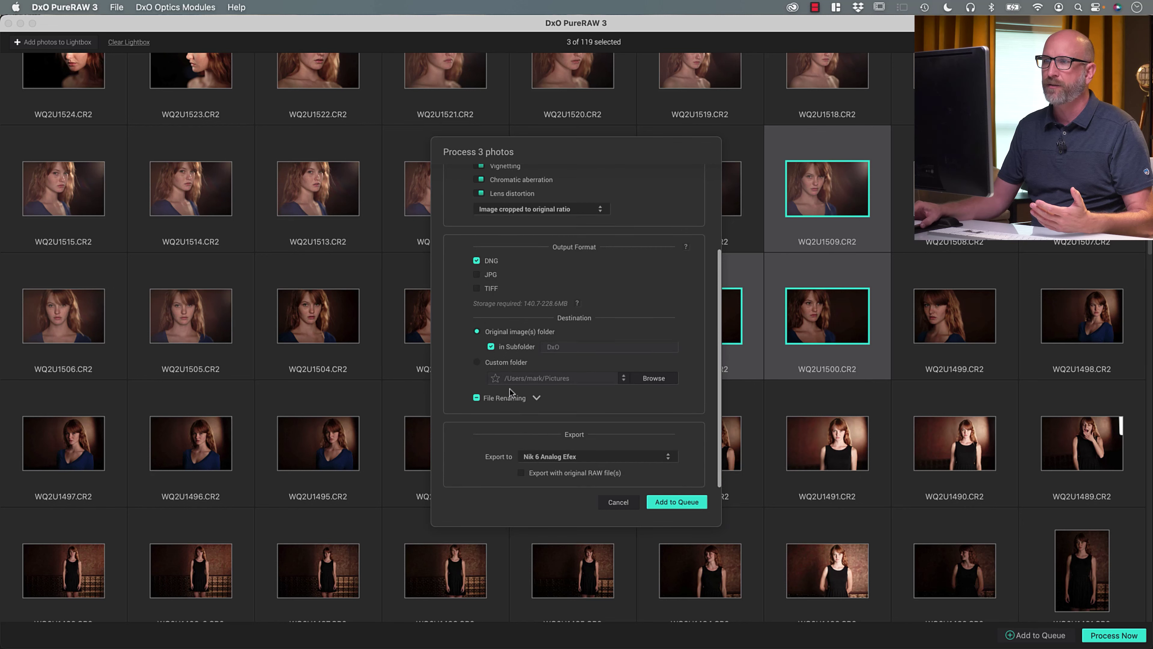
Set the batch to Don't export after processing and add the three photos to the queue.
click(537, 457)
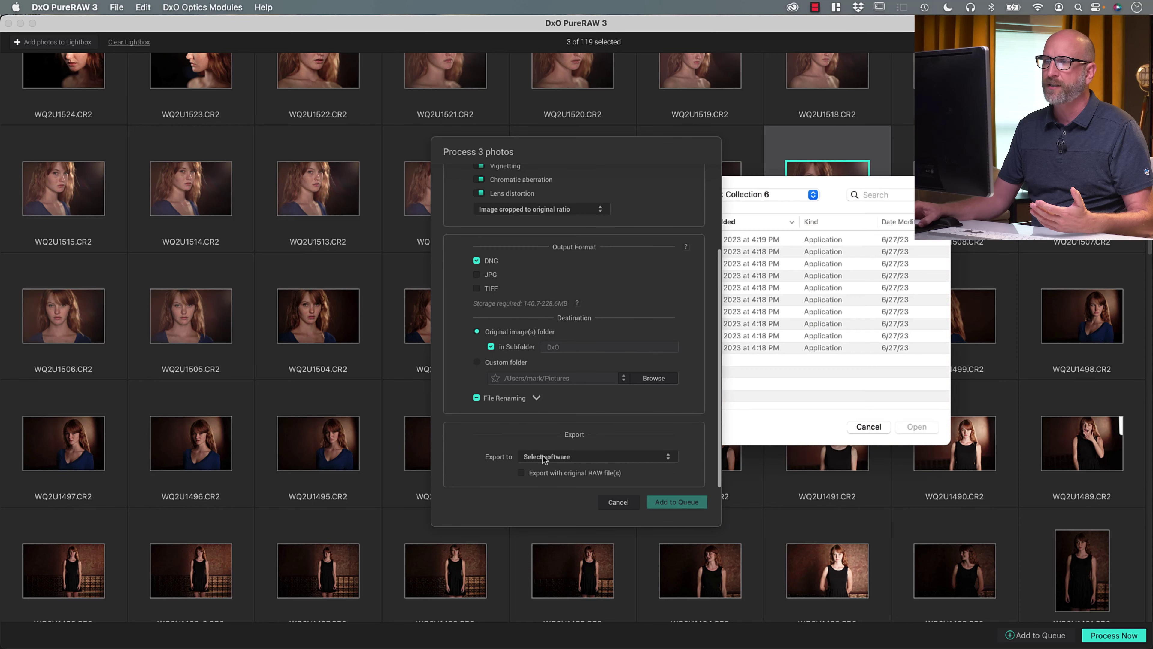
click(858, 427)
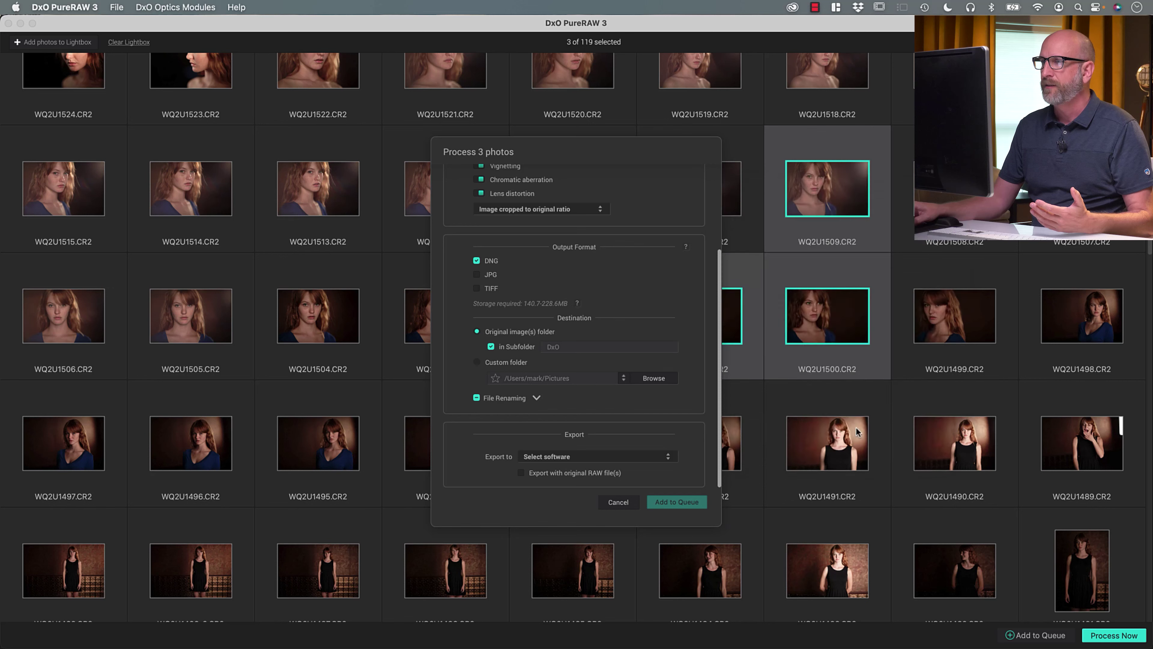
click(665, 458)
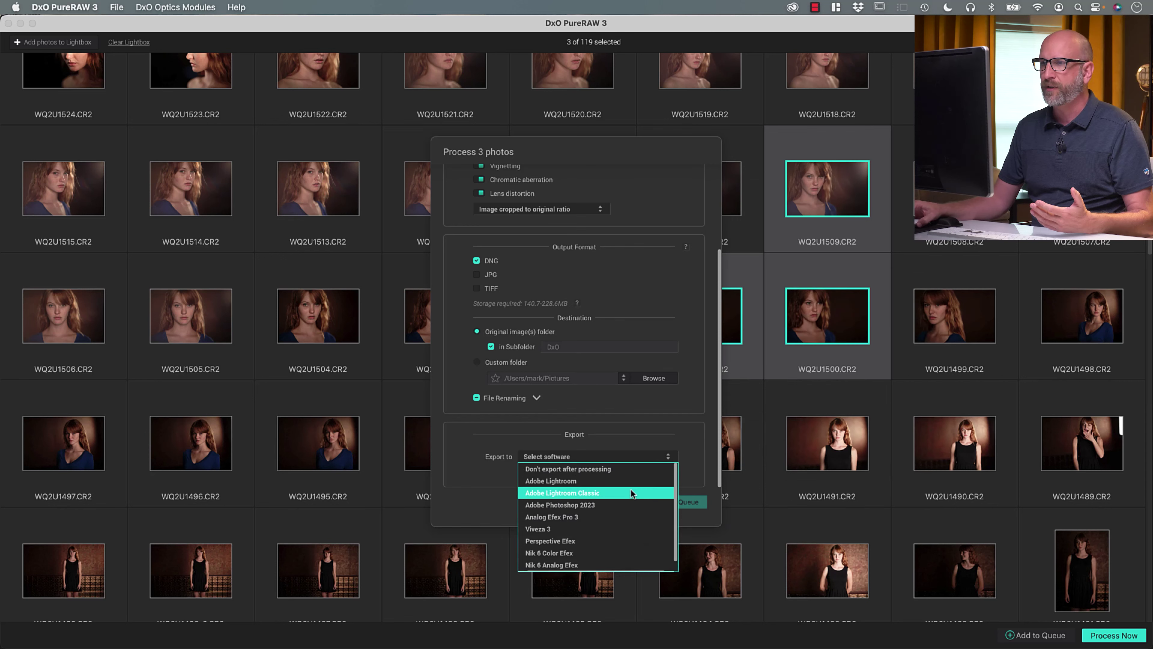
click(620, 468)
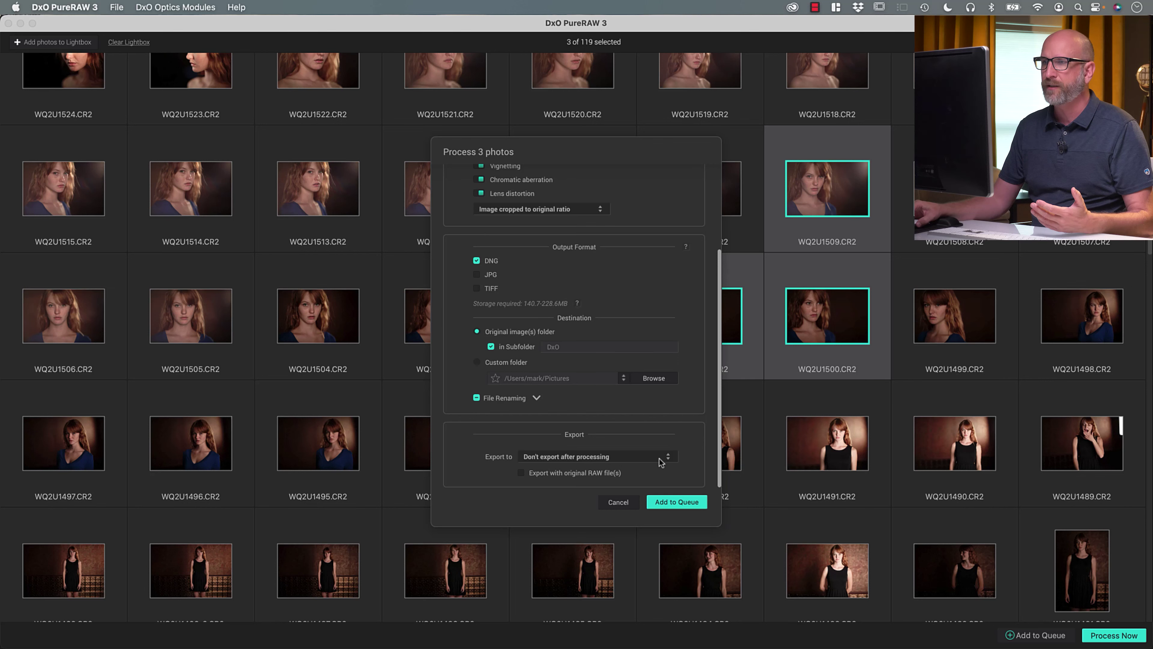
click(689, 502)
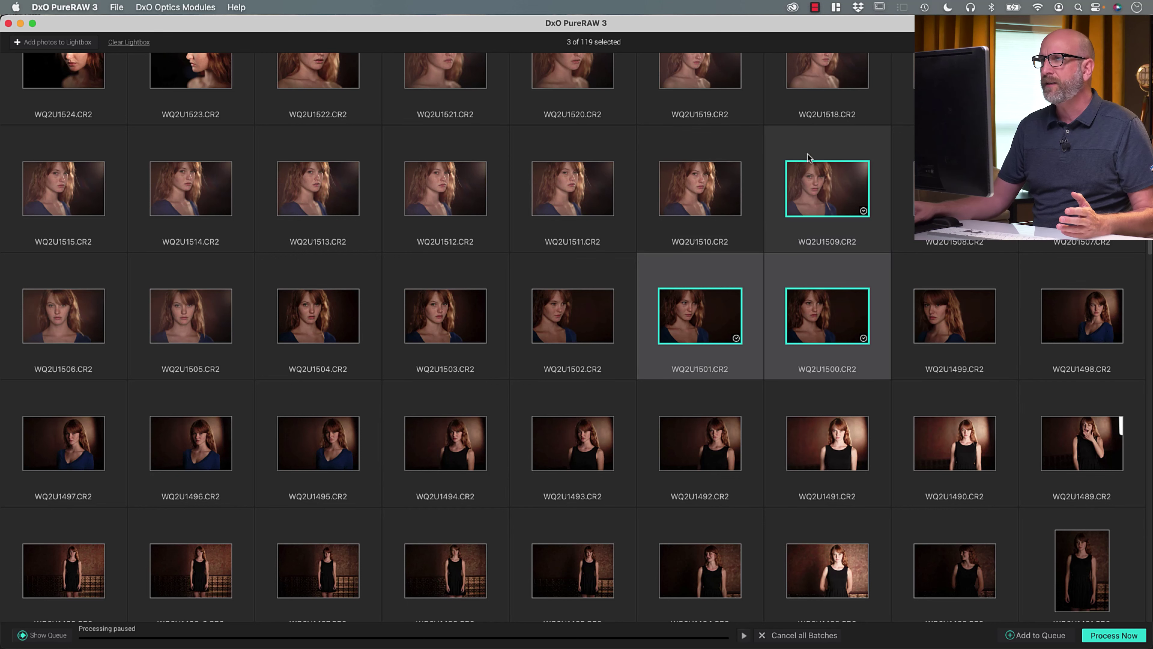
Set up another queue batch for the same three photos with TIFF output enabled alongside DNG.
click(1038, 635)
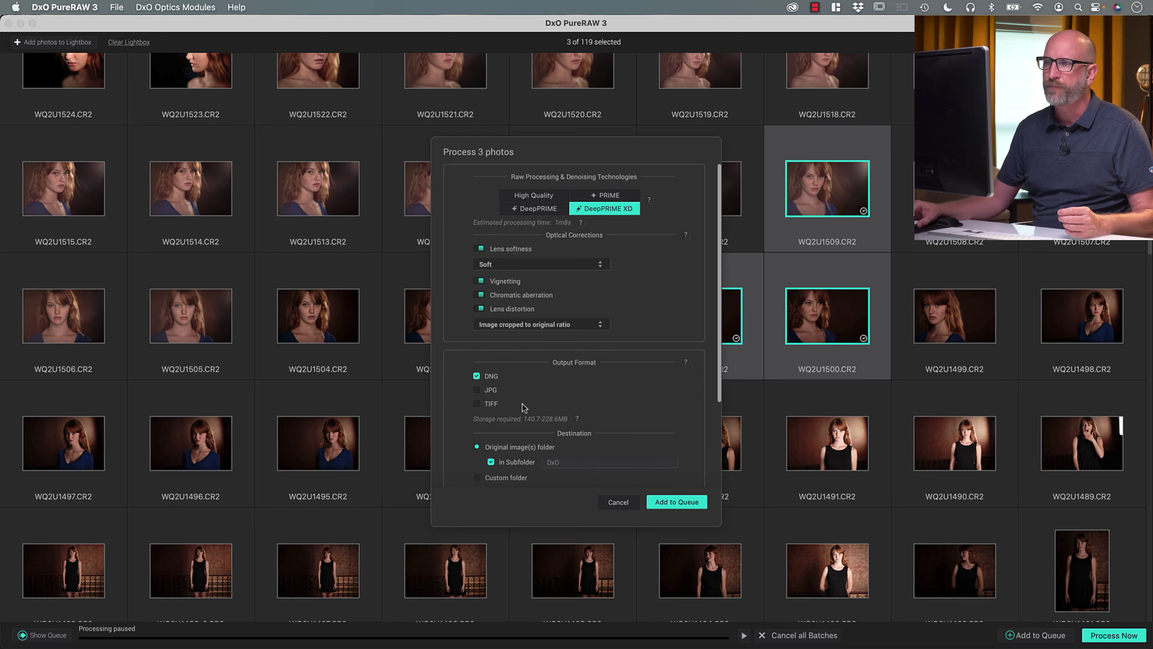
click(476, 403)
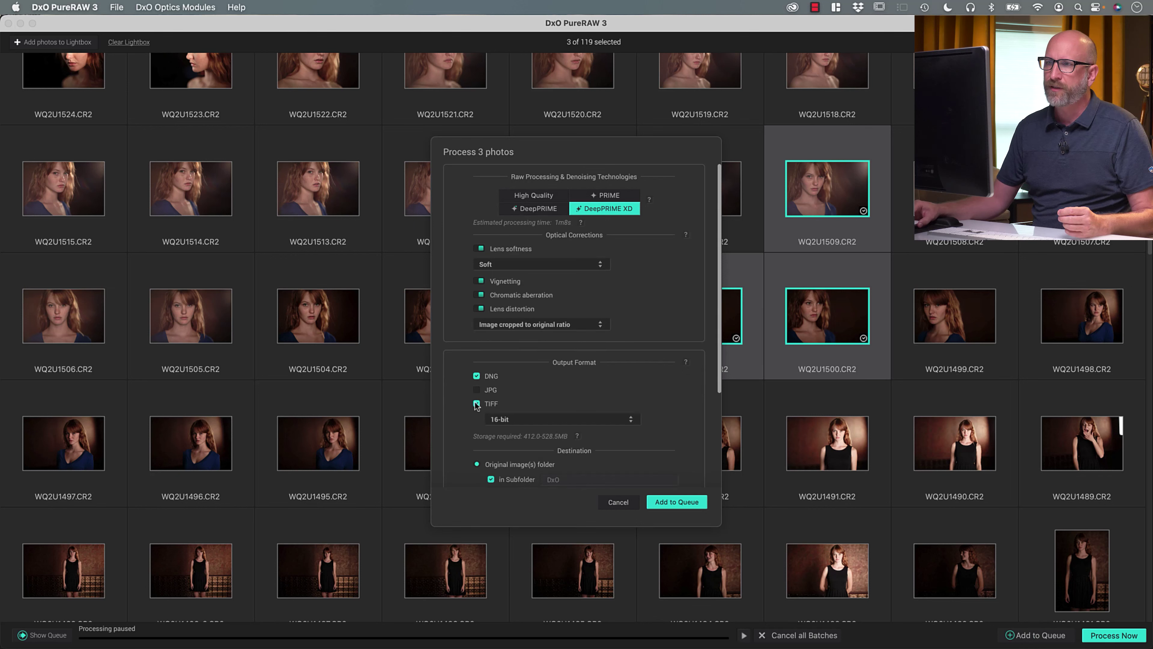